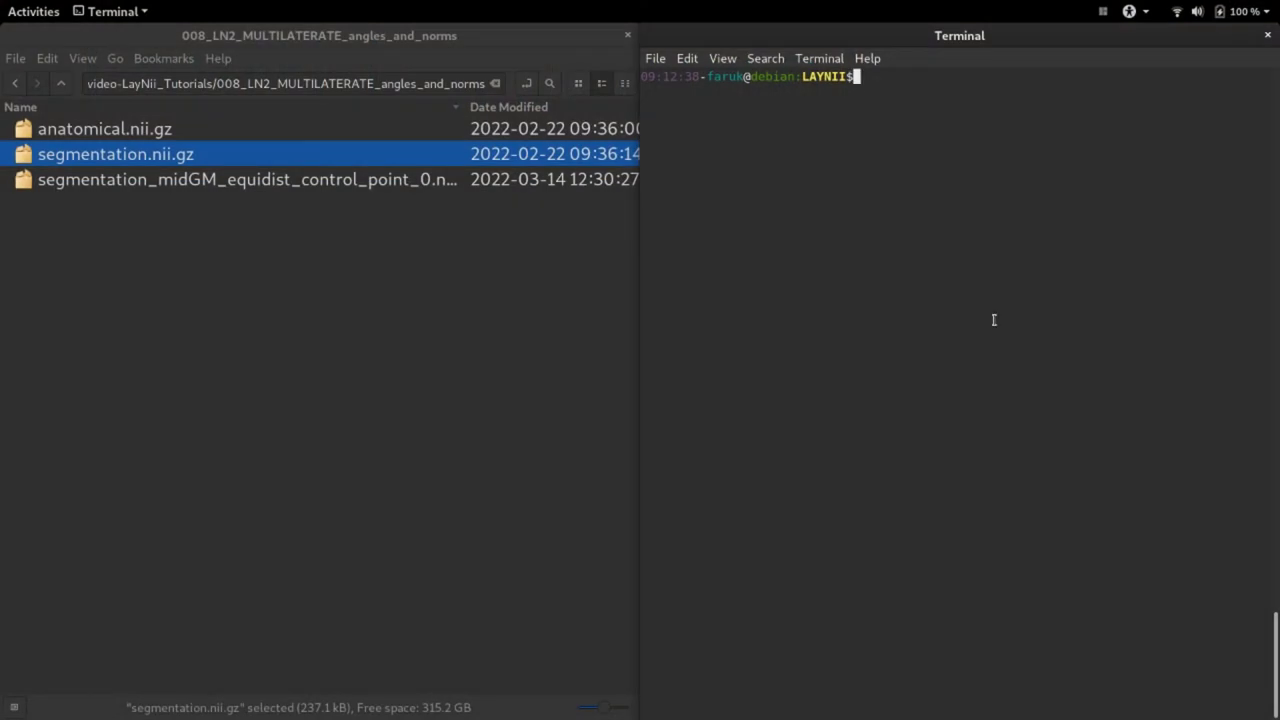
- Launch ITK-SNAP from the terminal, move its window right, and browse the anatomical slices
type("itksnap")
key("Return")
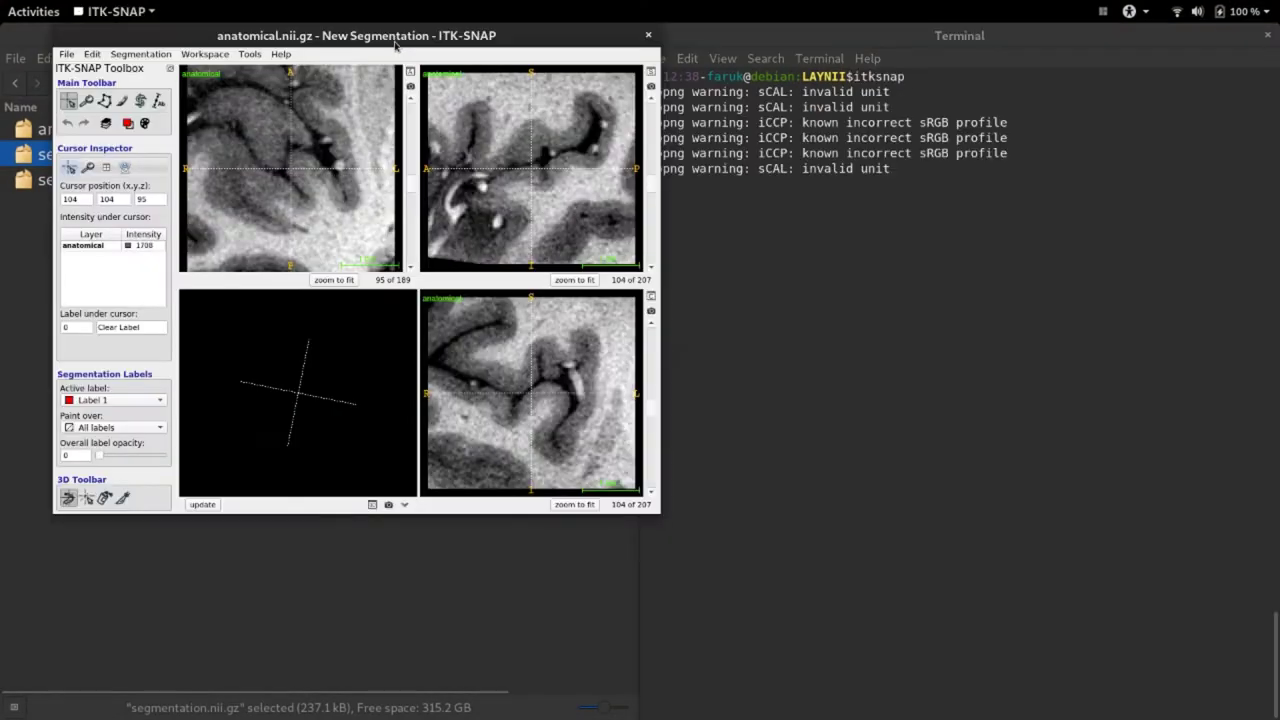
left_click_drag(386, 46, 829, 115)
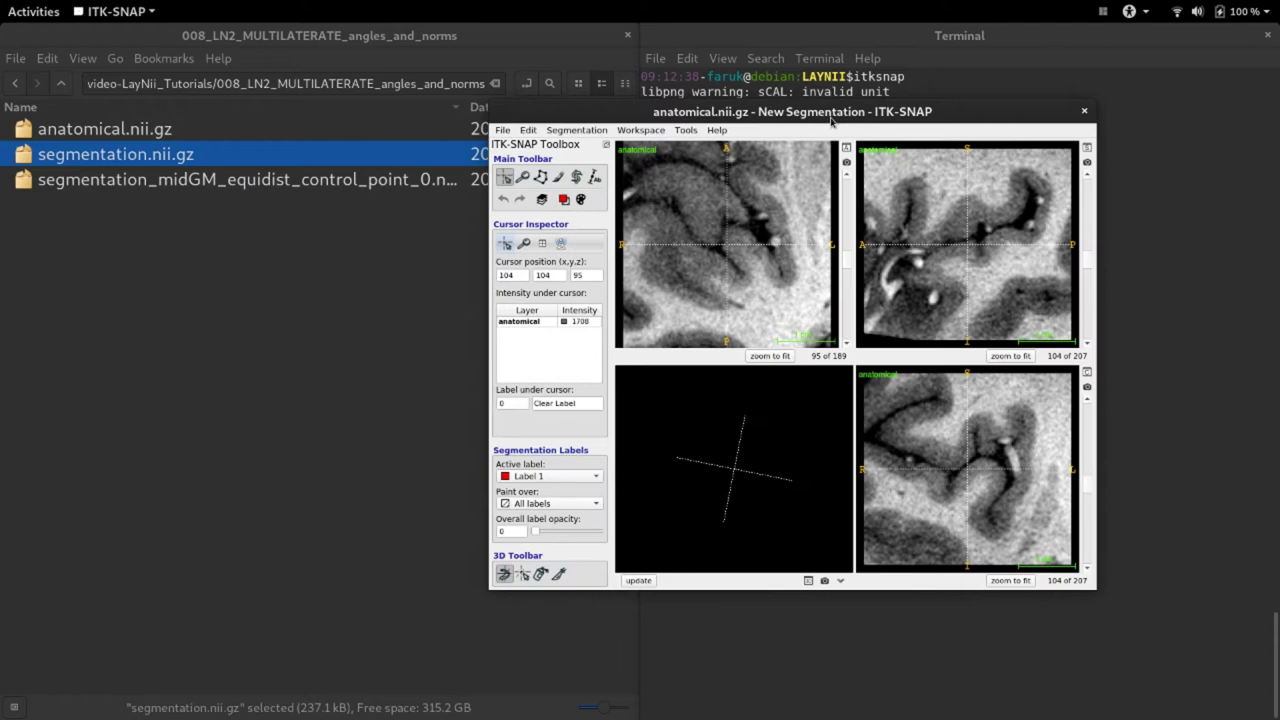
left_click_drag(745, 281, 720, 288)
scroll(709, 293, "down", 3)
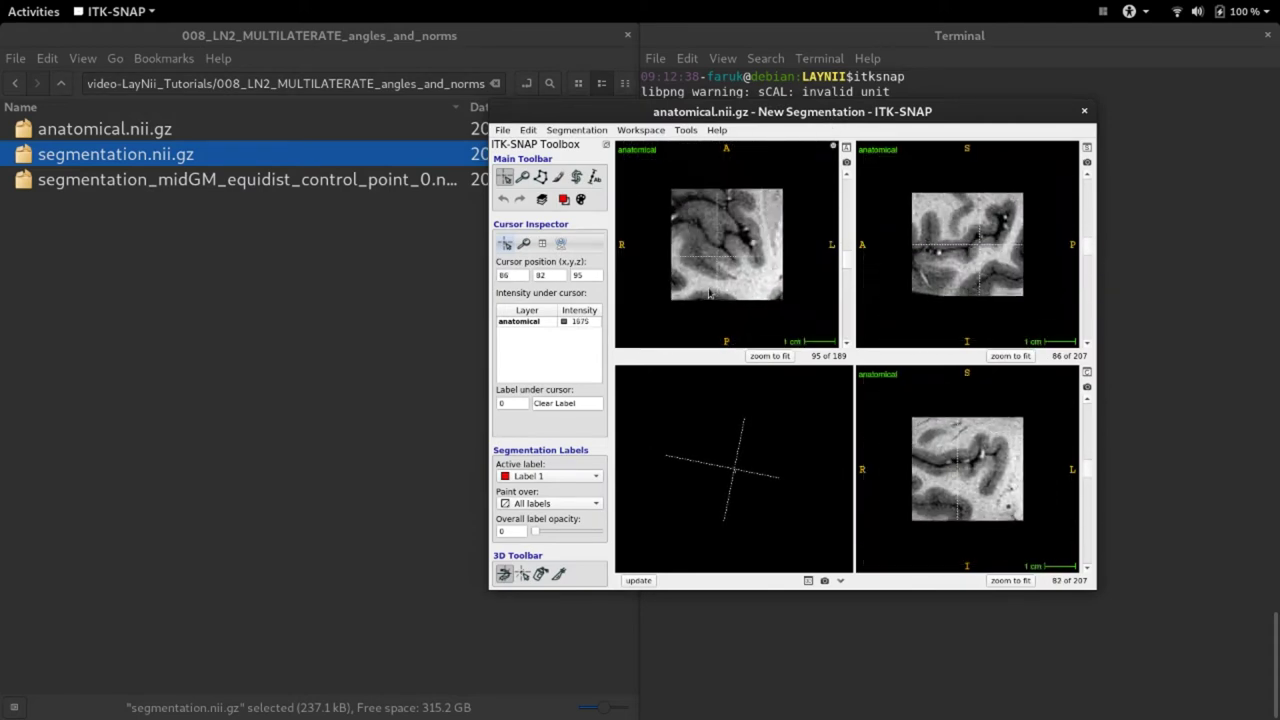
scroll(709, 293, "up", 4)
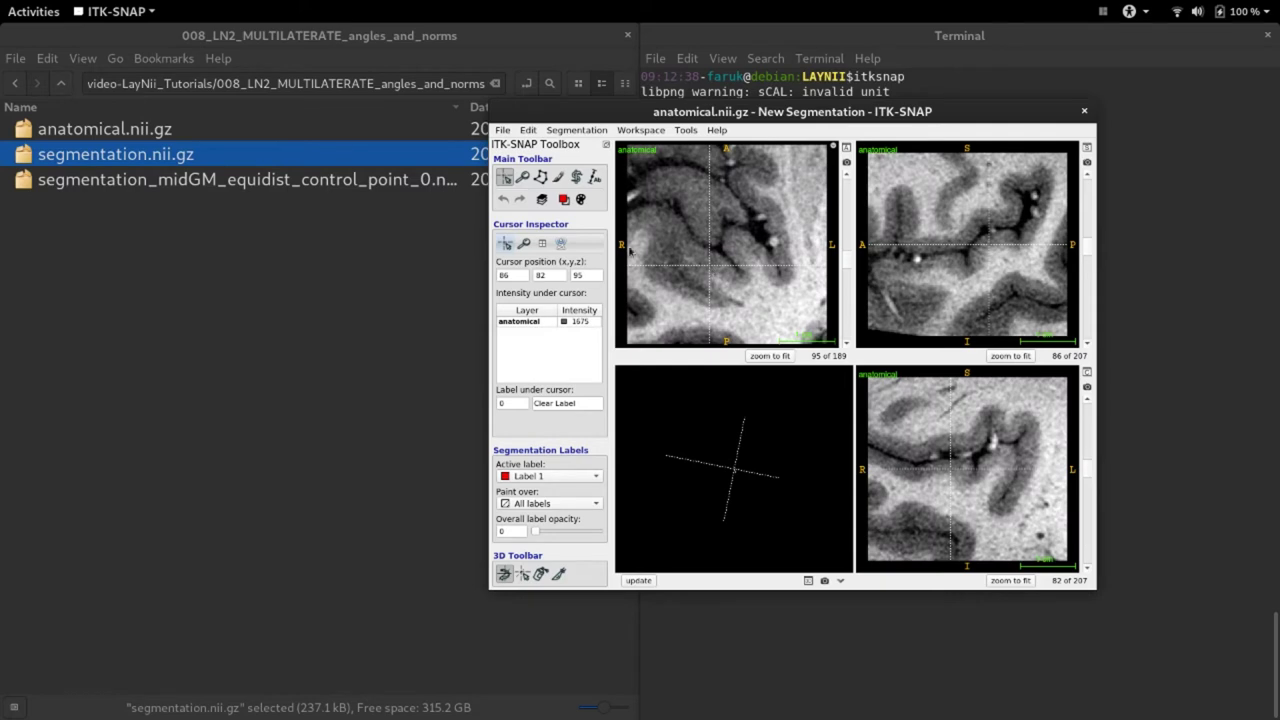
- Load segmentation.nii.gz as the segmentation layer and recentre the crosshair on the brain
left_click_drag(160, 156, 770, 262)
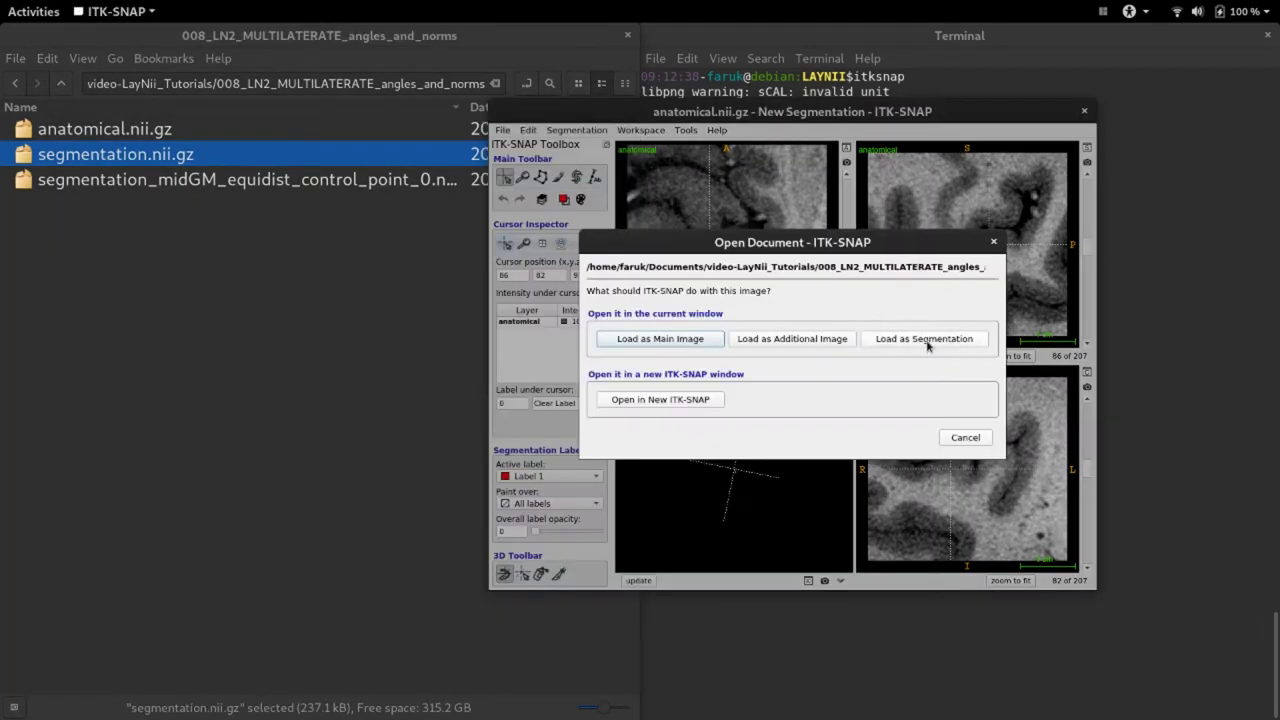
left_click(926, 340)
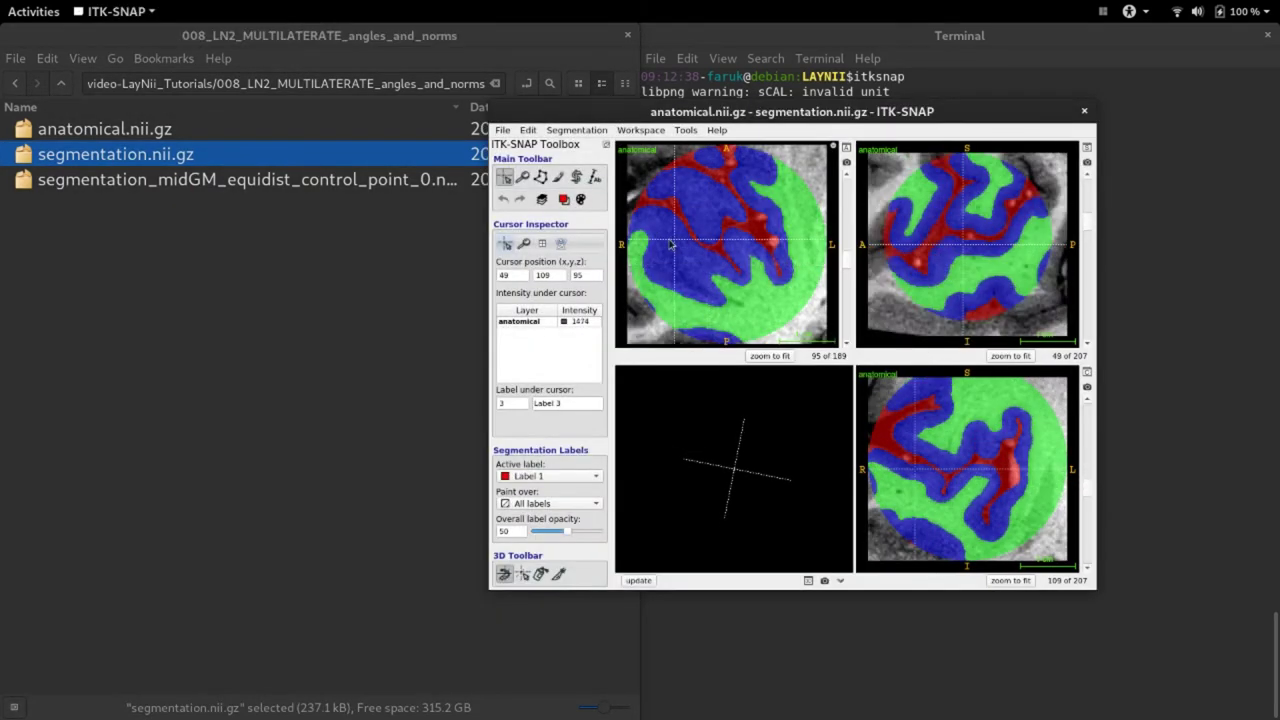
left_click(716, 253)
- Hide the label overlays and load segmentation_midGM_equidist_control_point_0.nii.gz as the segmentation
key("s")
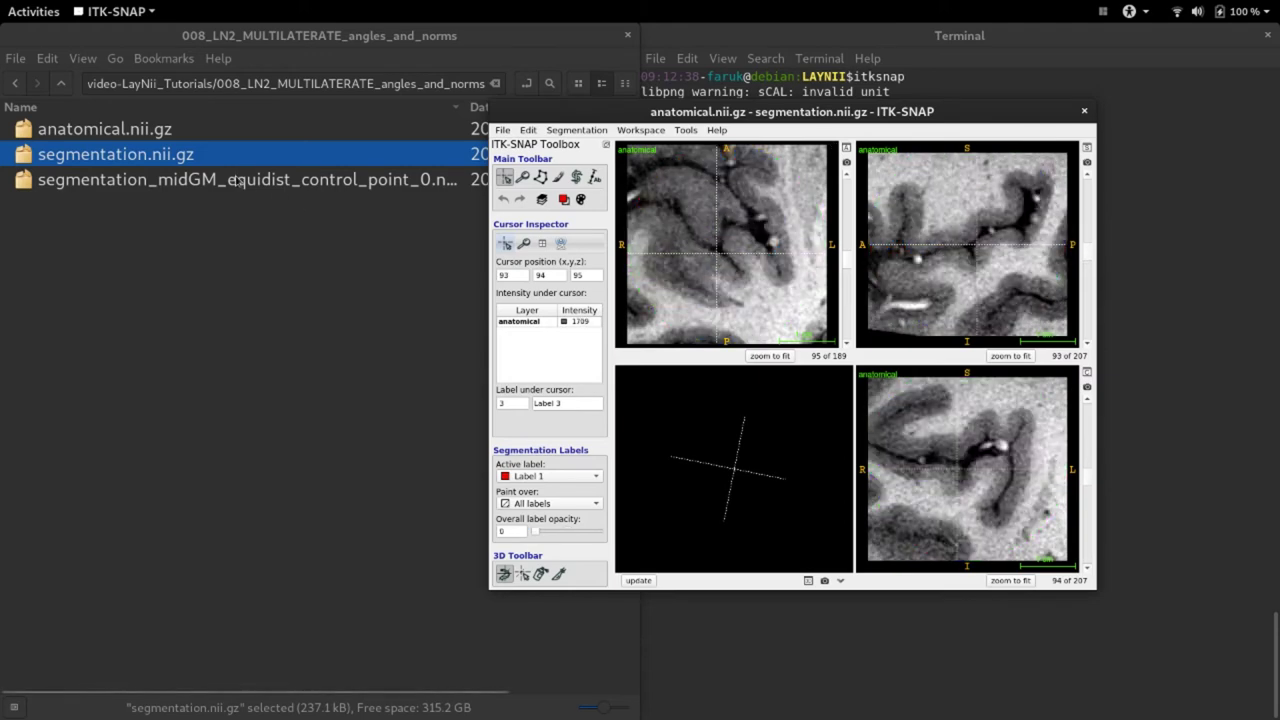
left_click_drag(236, 181, 875, 315)
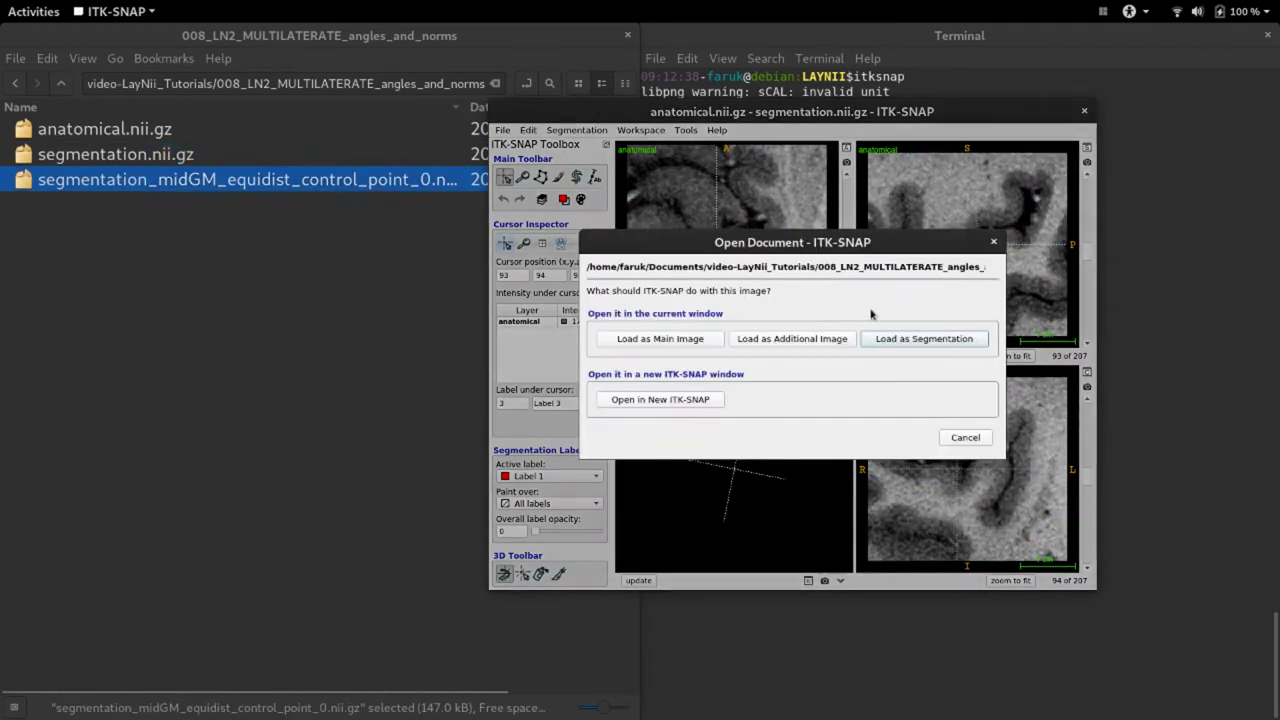
left_click(924, 339)
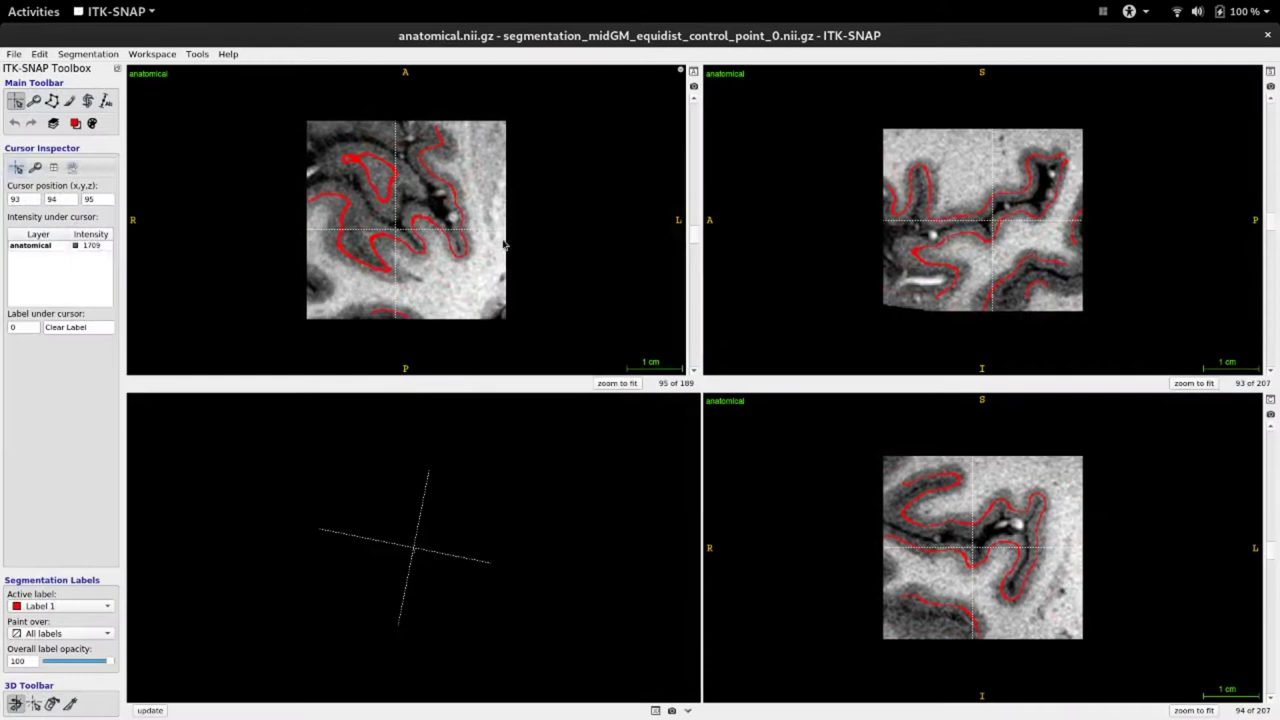
scroll(500, 230, "down", 6)
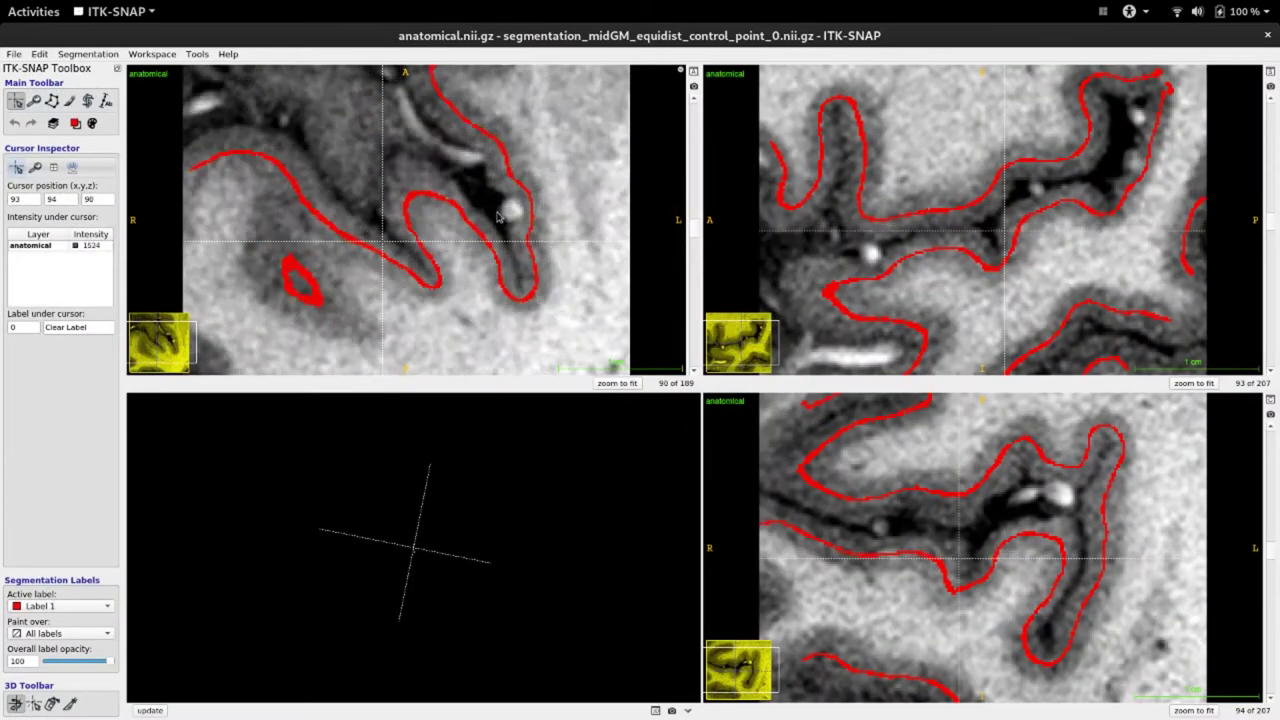
scroll(498, 218, "up", 1)
- Inspect the red mid-GM contours and green control point, then render and rotate the 3D mesh
left_click(449, 204)
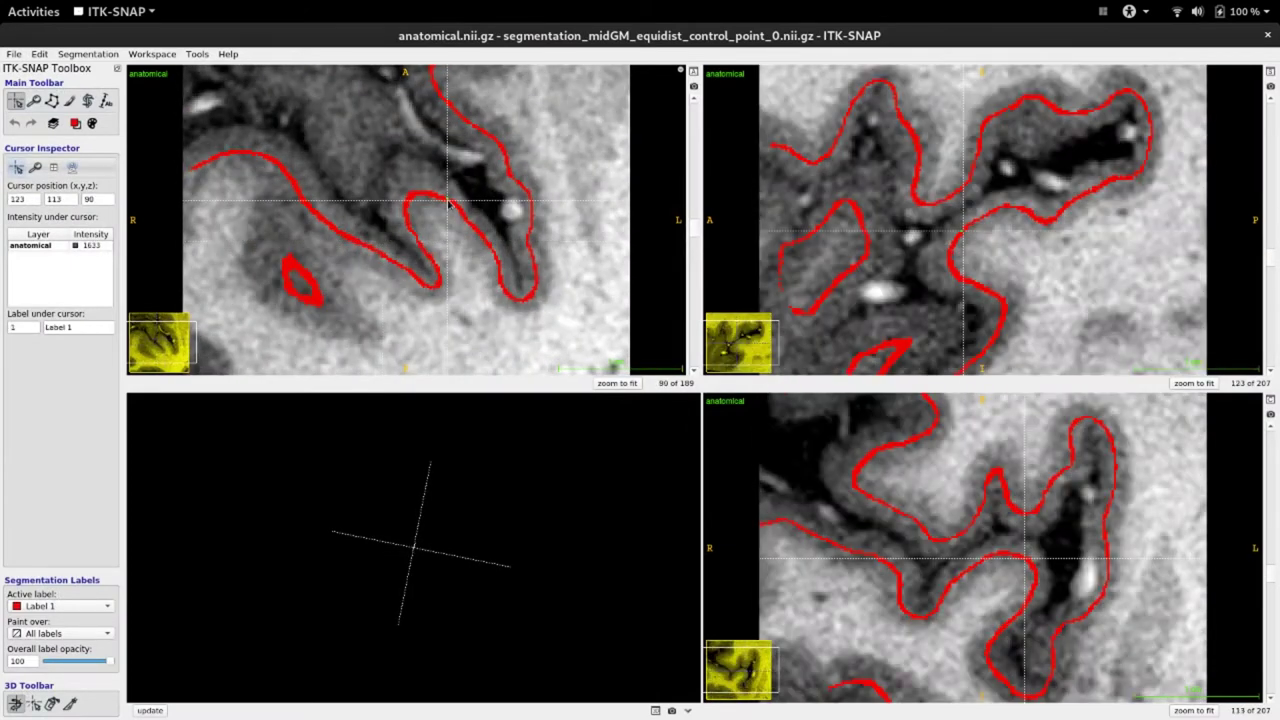
scroll(450, 180, "up", 5)
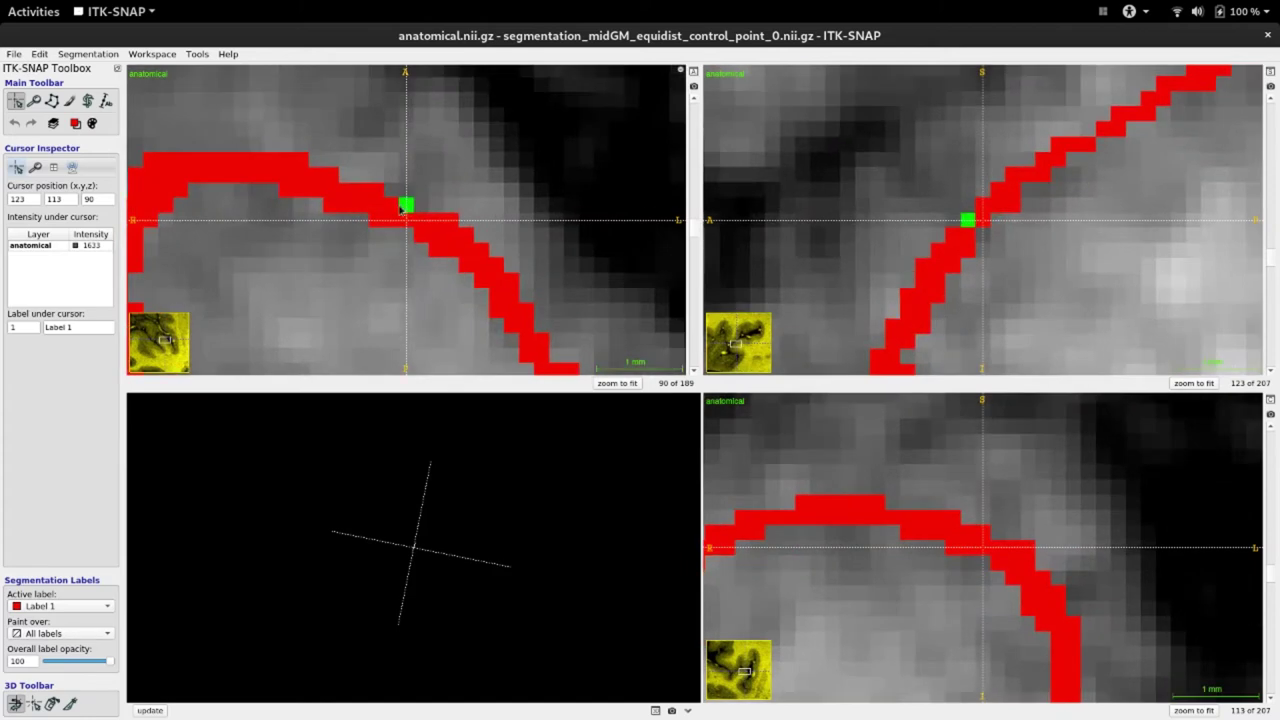
left_click(401, 207)
scroll(491, 233, "down", 6)
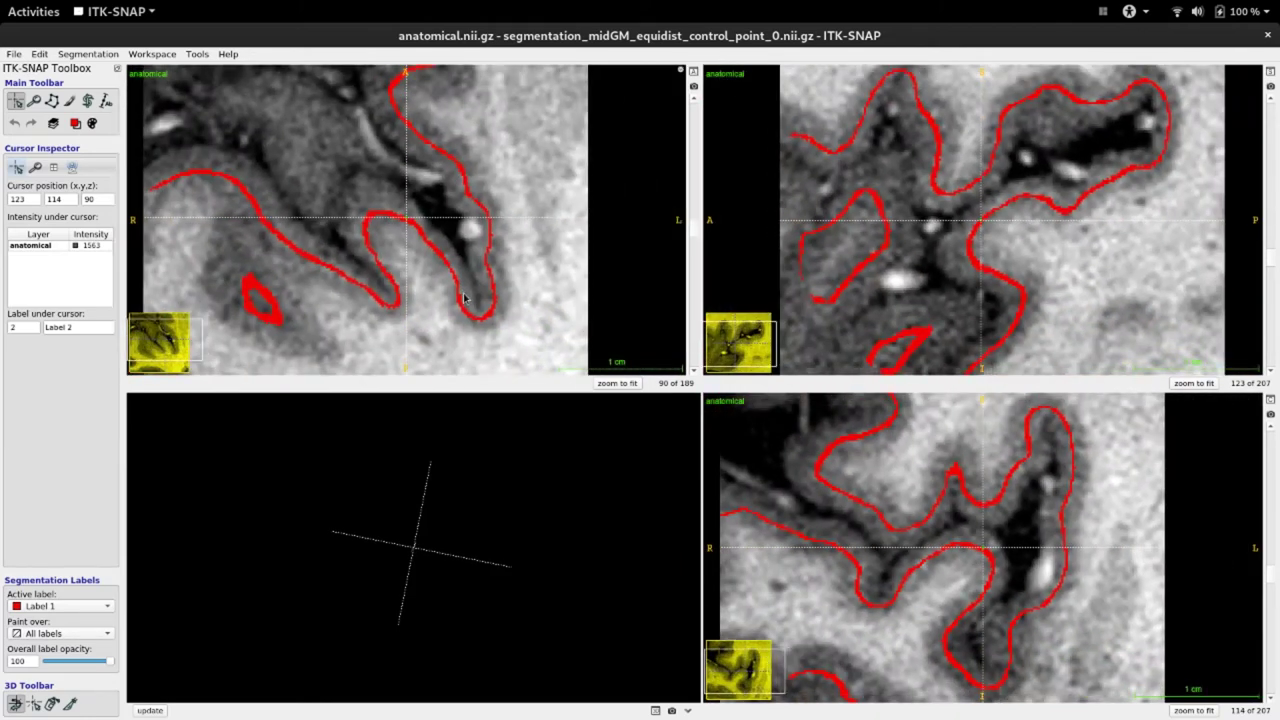
scroll(463, 298, "down", 3)
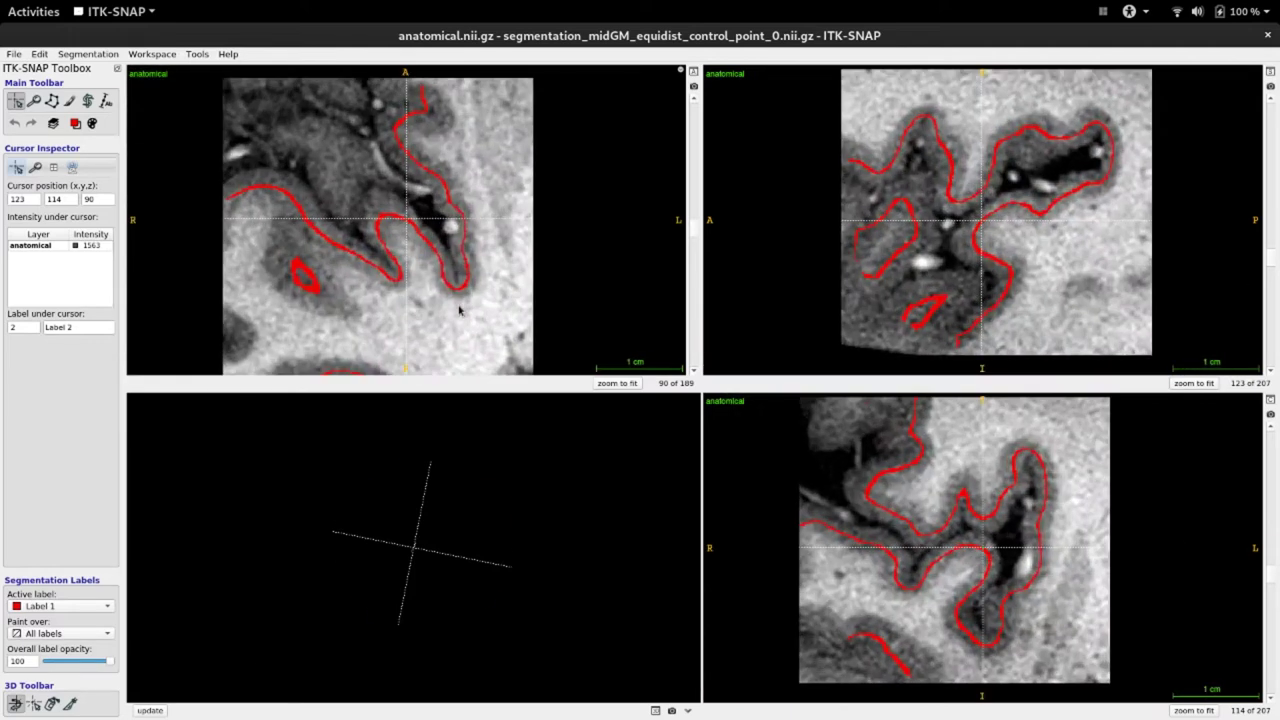
left_click(150, 710)
left_click_drag(329, 651, 642, 621)
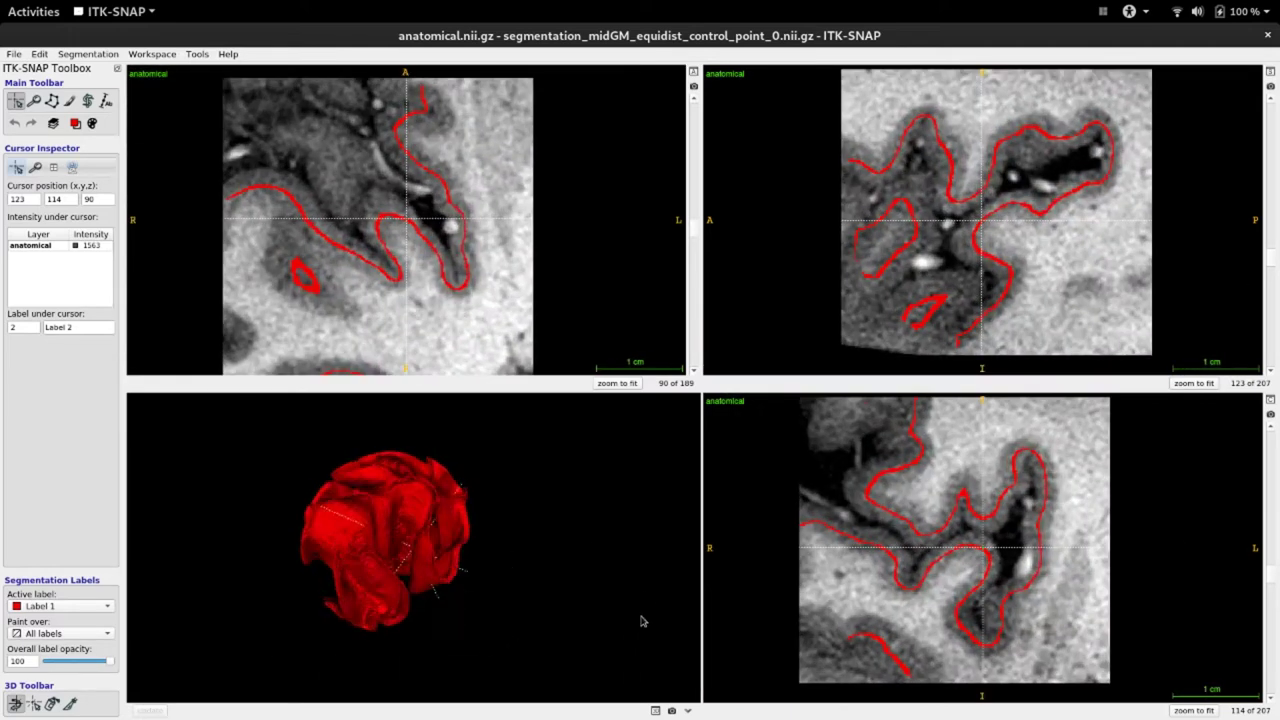
- Close ITK-SNAP, clear the terminal, and start ./LN2_MULTILATERATE -rim with segmentation.nii.gz's path
key("ctrl+q")
left_click(914, 243)
key("ctrl+l")
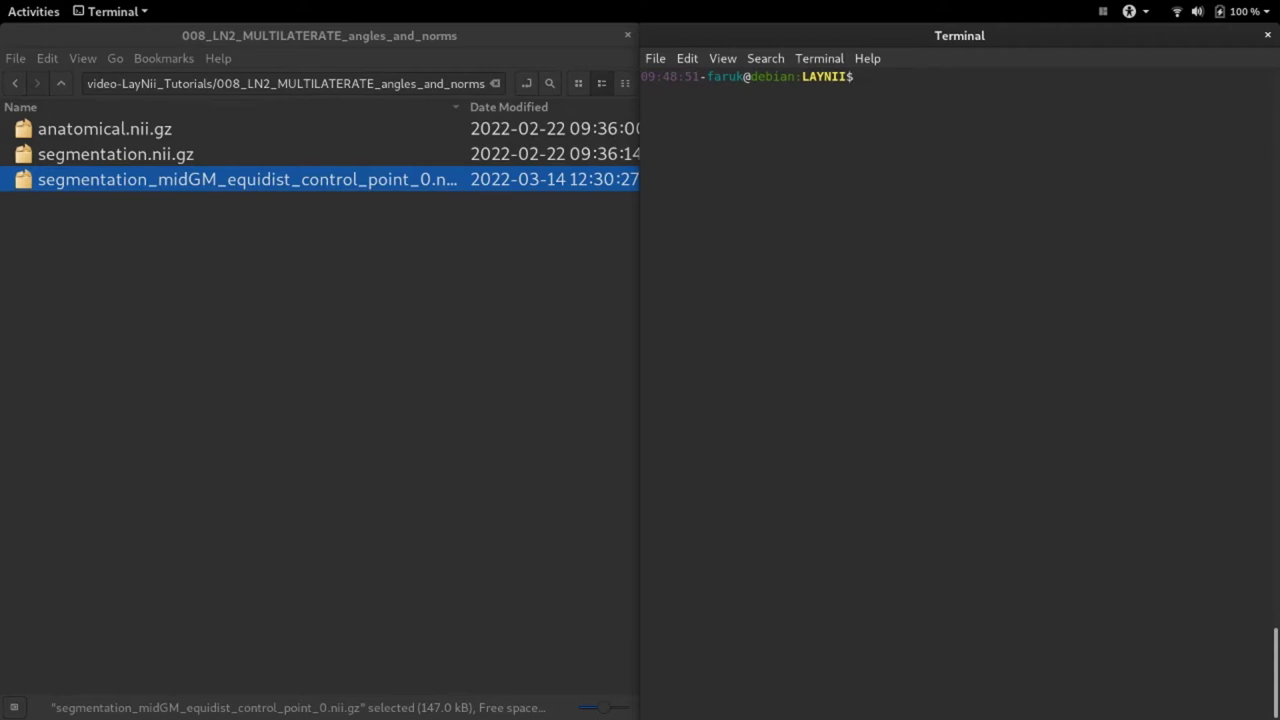
type("./LN2_MULTILATERATE -")
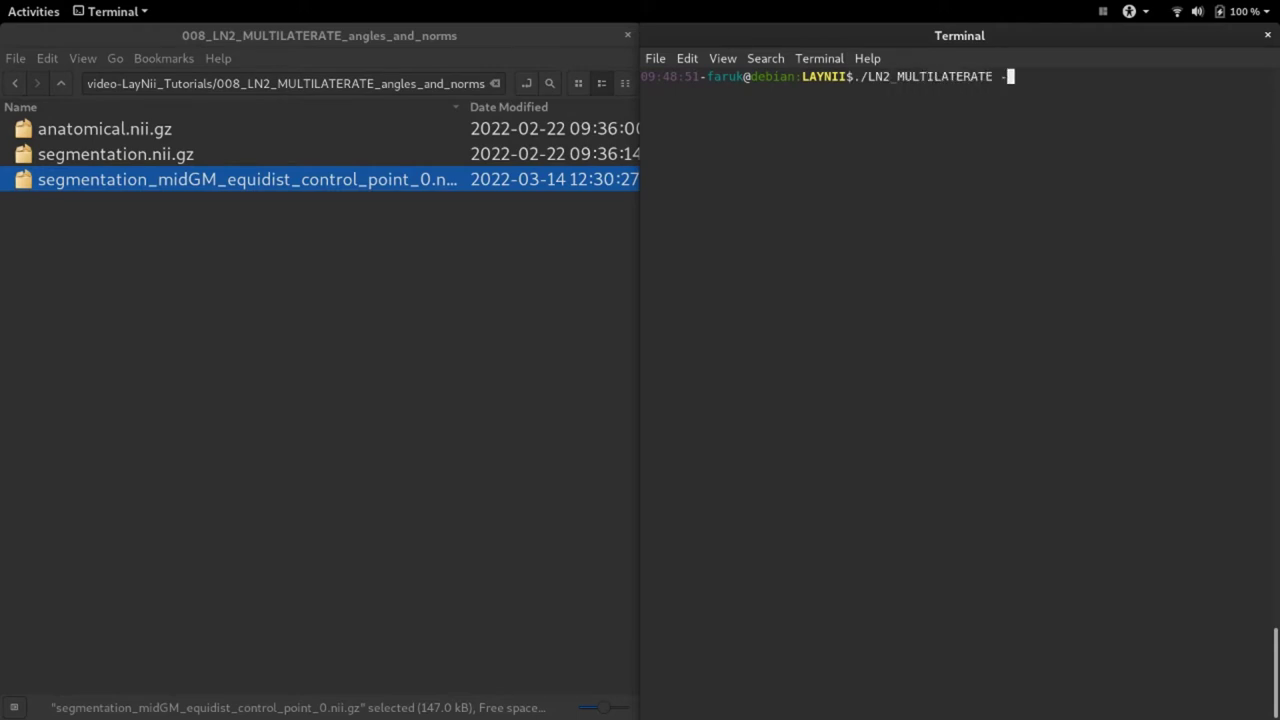
type("rim")
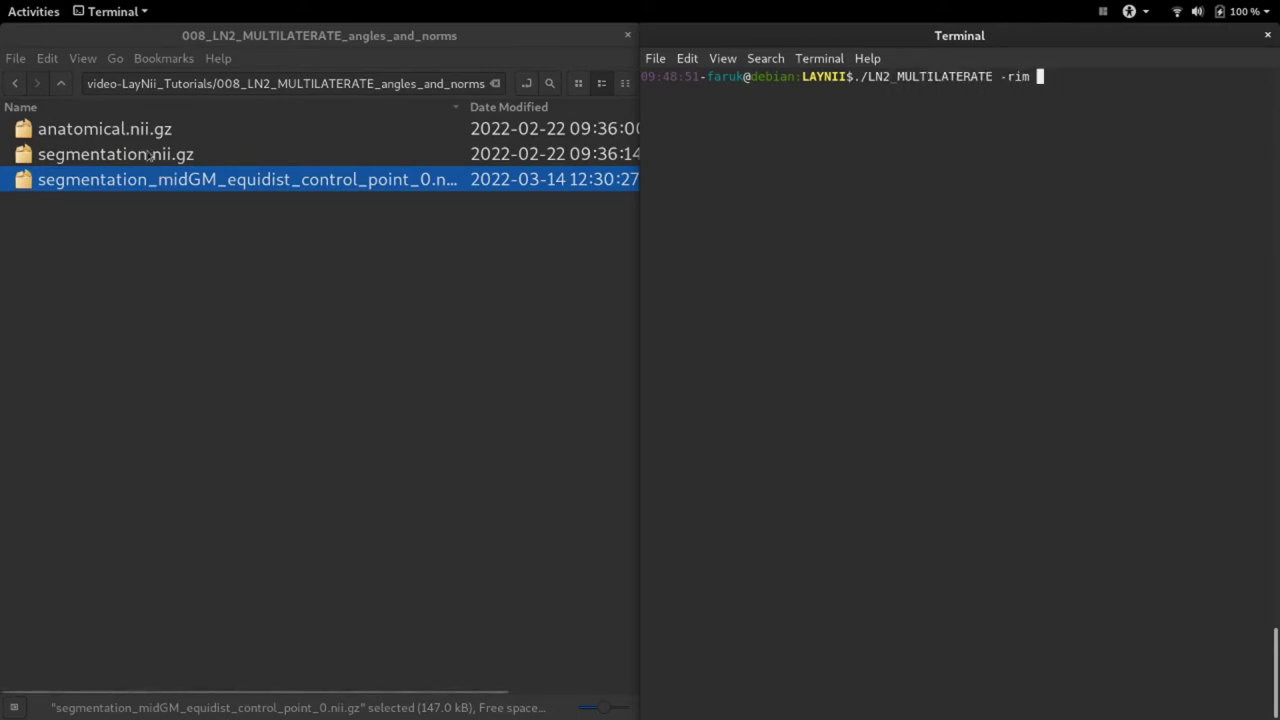
left_click(148, 155)
key("ctrl+c")
left_click(1000, 234)
key("ctrl+shift+v")
- Add -control_points with the midGM file's path plus -norms -angles, and run the command
type("-")
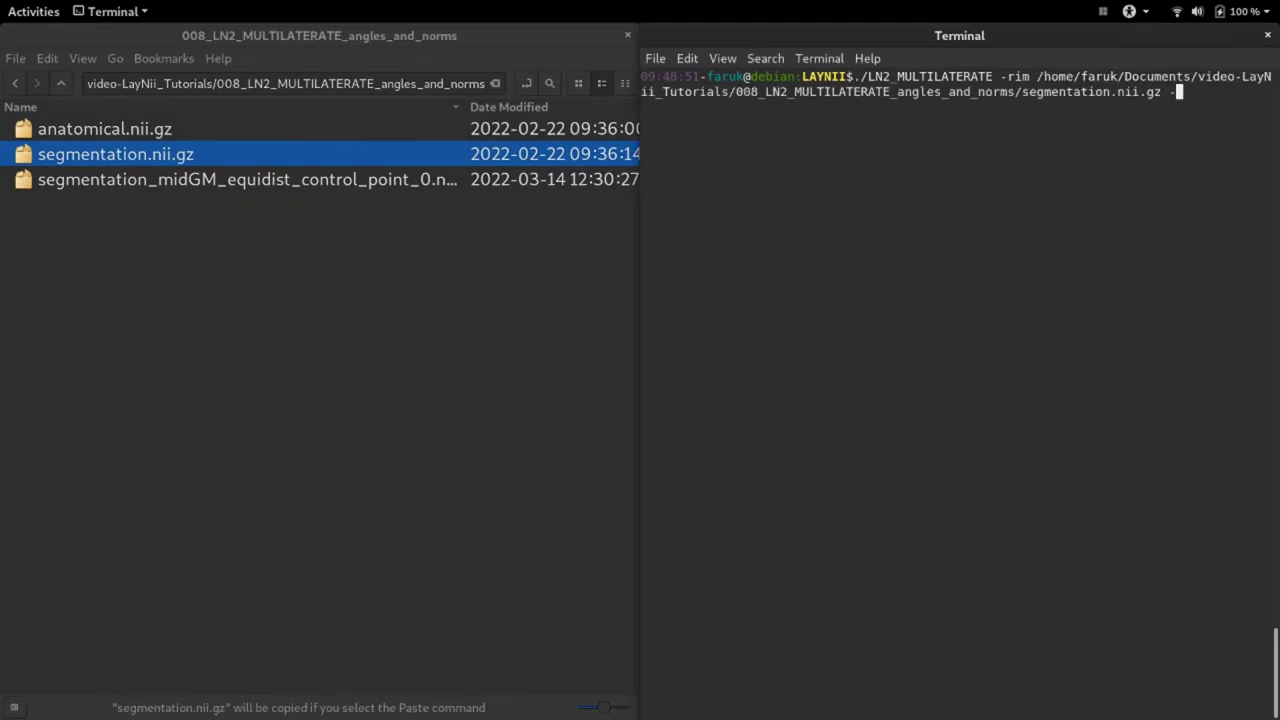
type("control_points")
left_click(148, 180)
key("ctrl+c")
left_click(1000, 234)
key("ctrl+shift+v")
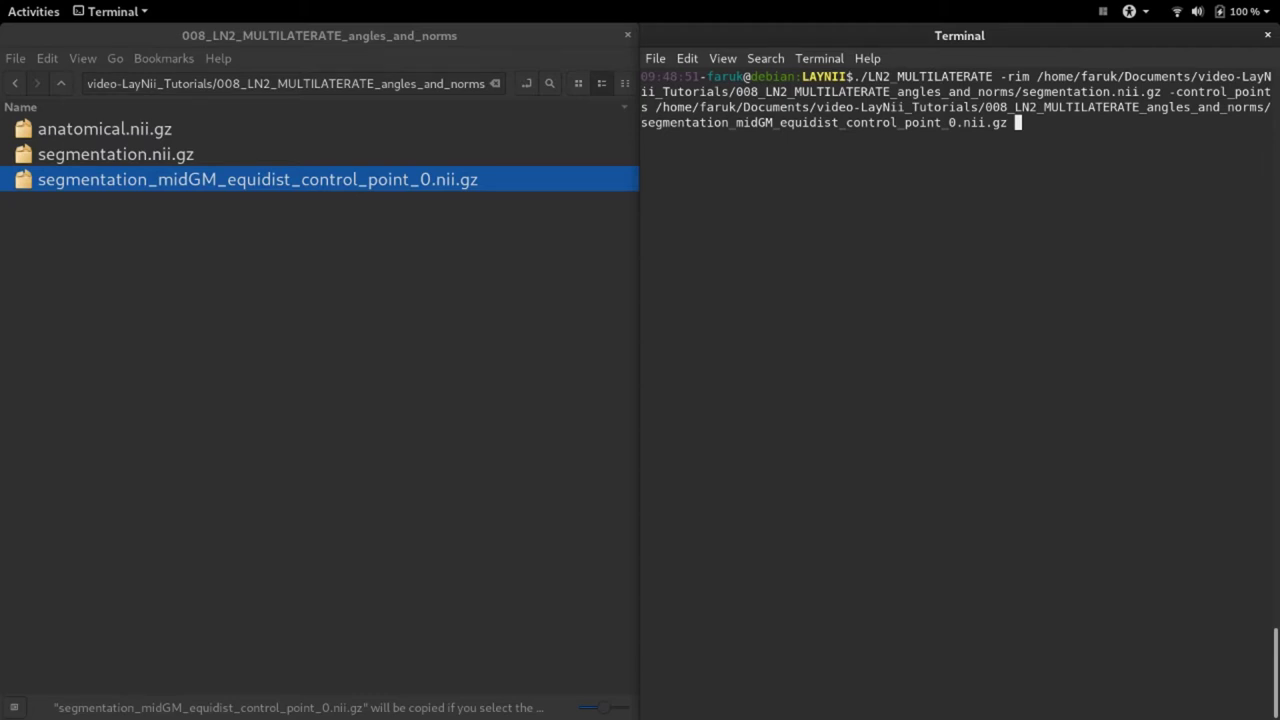
type("-norms -angles")
key("Return")
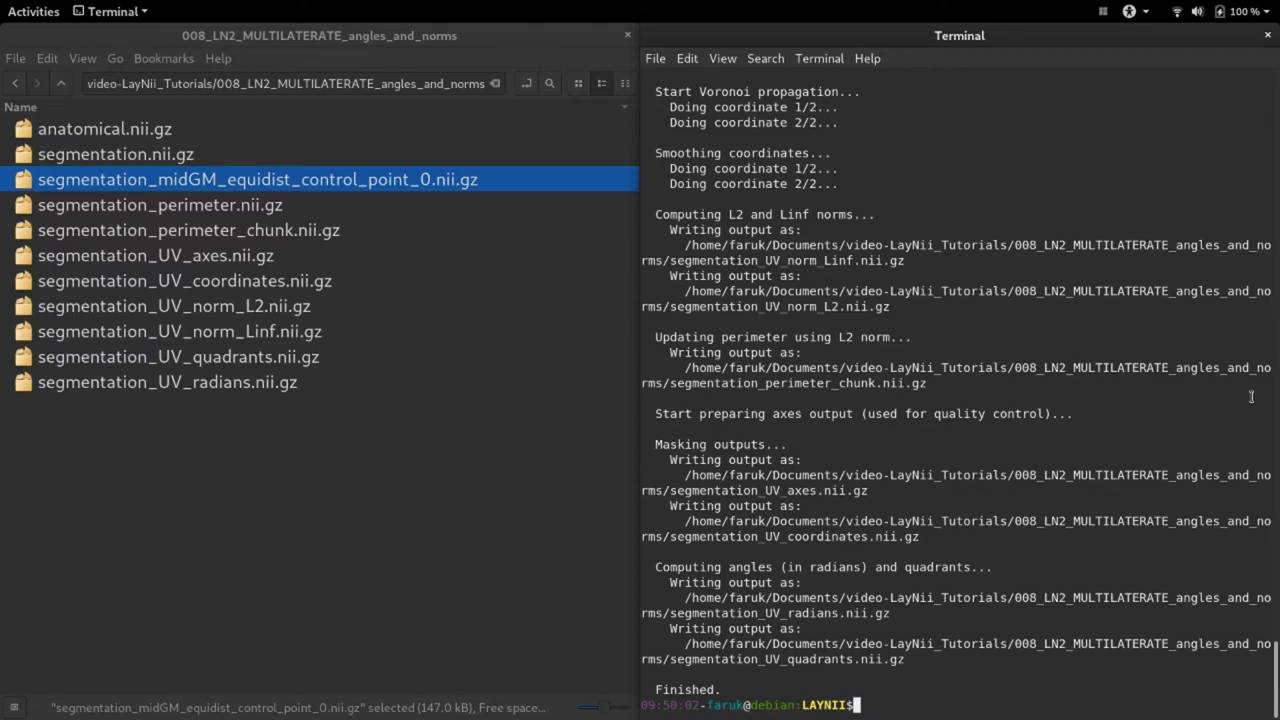
- Select the new output files, ending with UV_norm_L2 through UV_radians selected
left_click(214, 206)
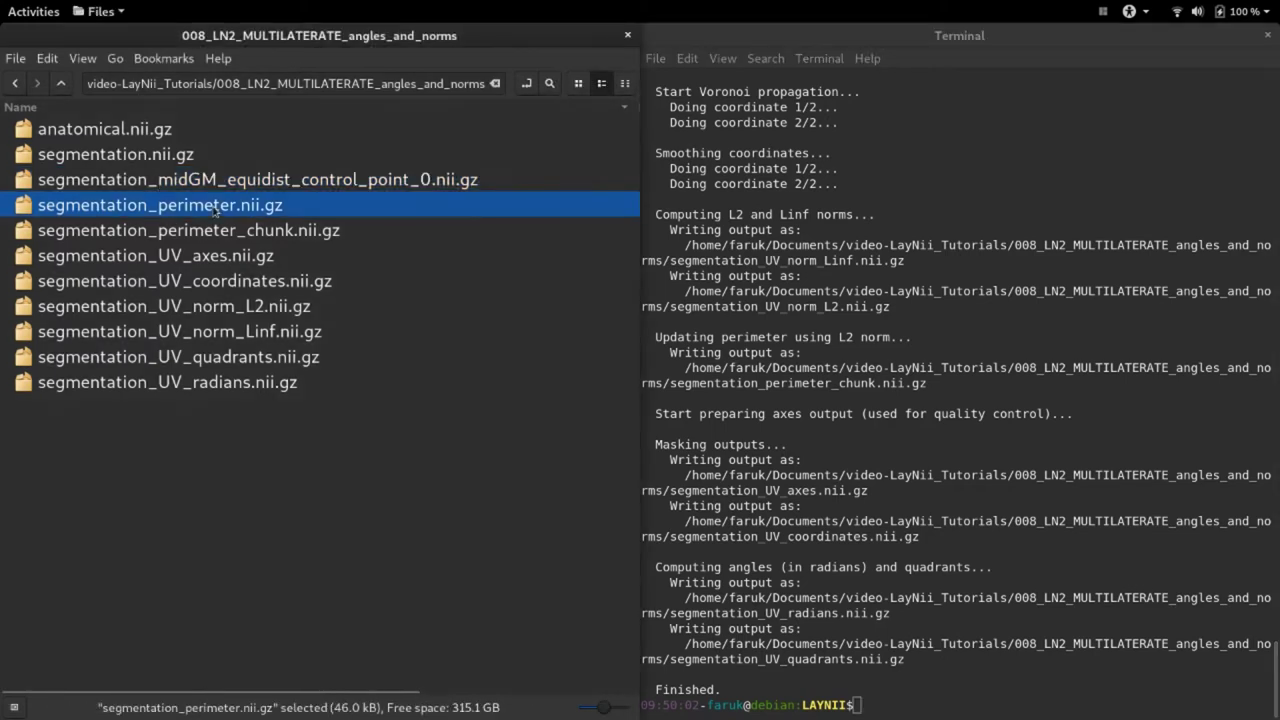
key("shift+Down")
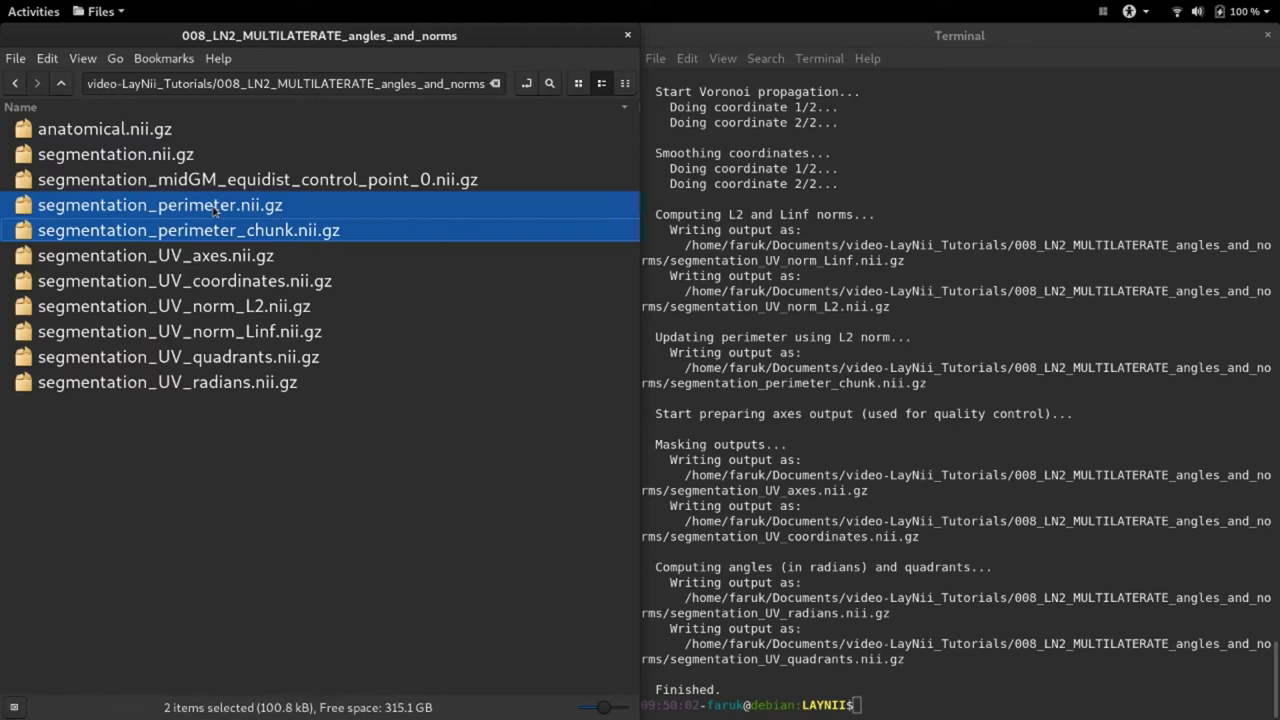
key("shift+Down")
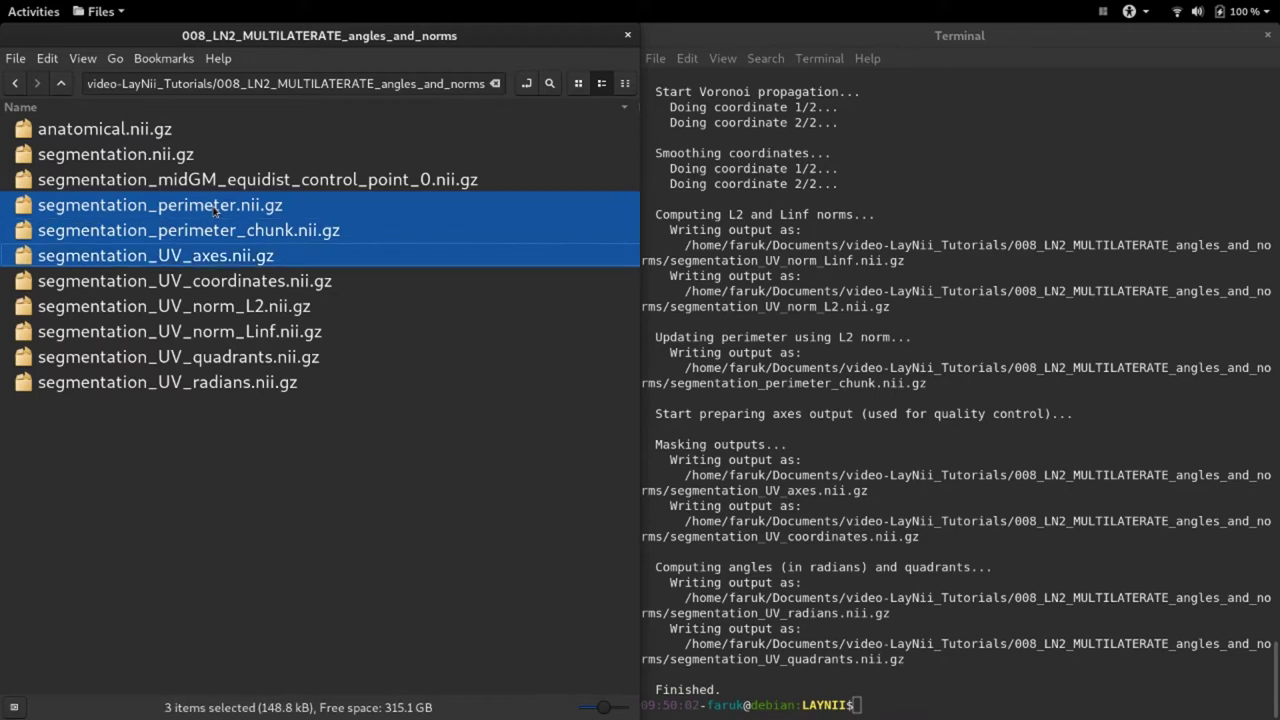
key("shift+Down")
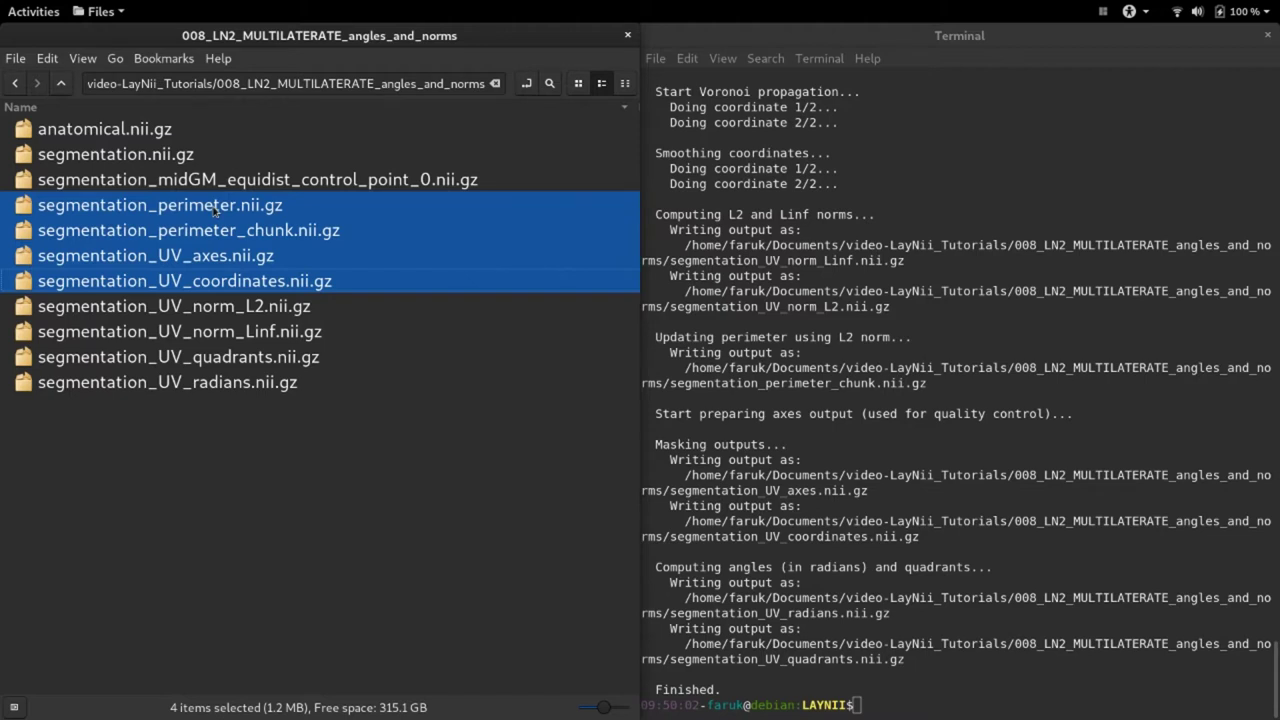
key("Down")
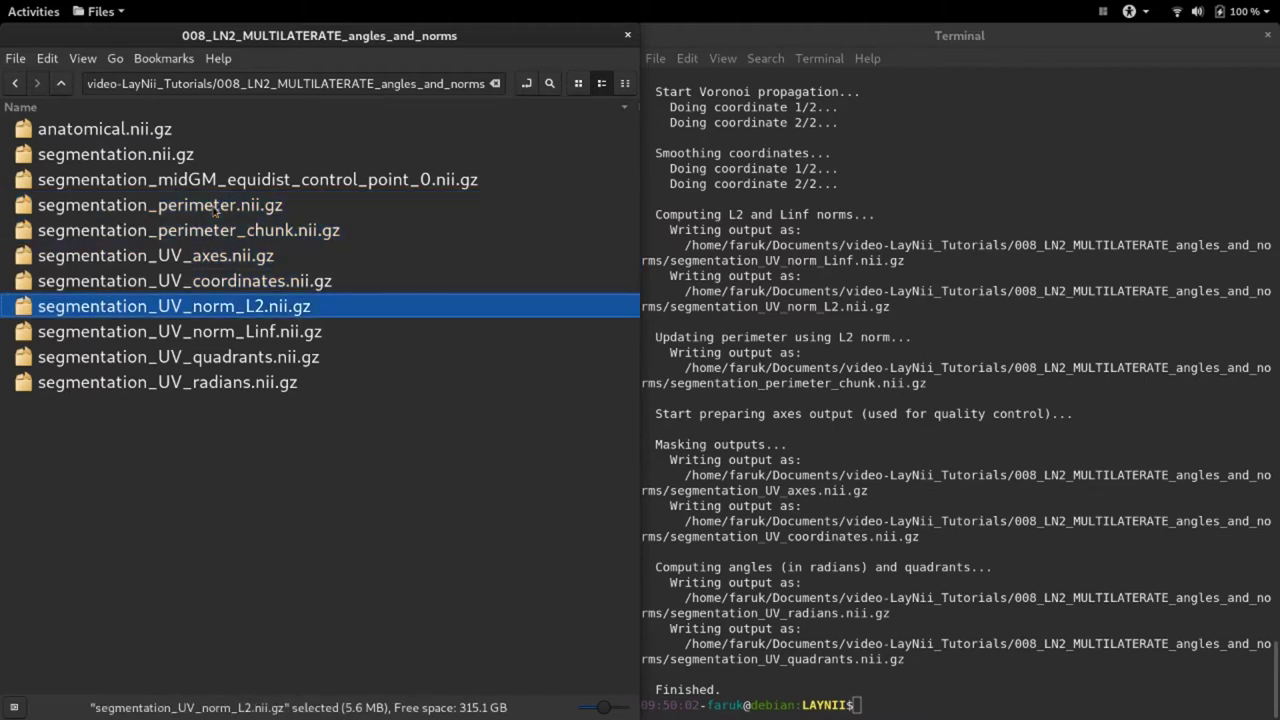
key("shift+Down")
key("shift+Down")
key("shift+Down")
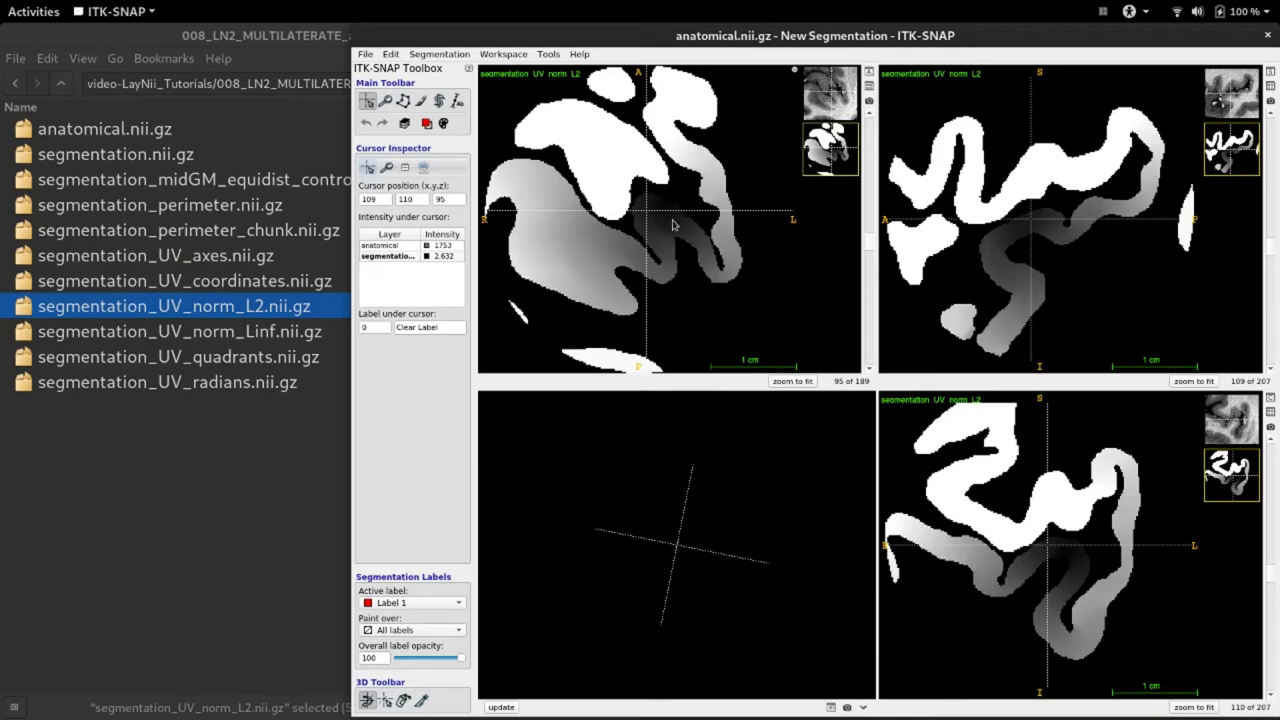
- Inspect the L2 norm map in the axial view, then drag segmentation_perimeter_chunk.nii.gz into ITK-SNAP
mouse_move(673, 225)
left_mouse_down()
mouse_move(660, 228)
mouse_move(671, 222)
left_mouse_up()
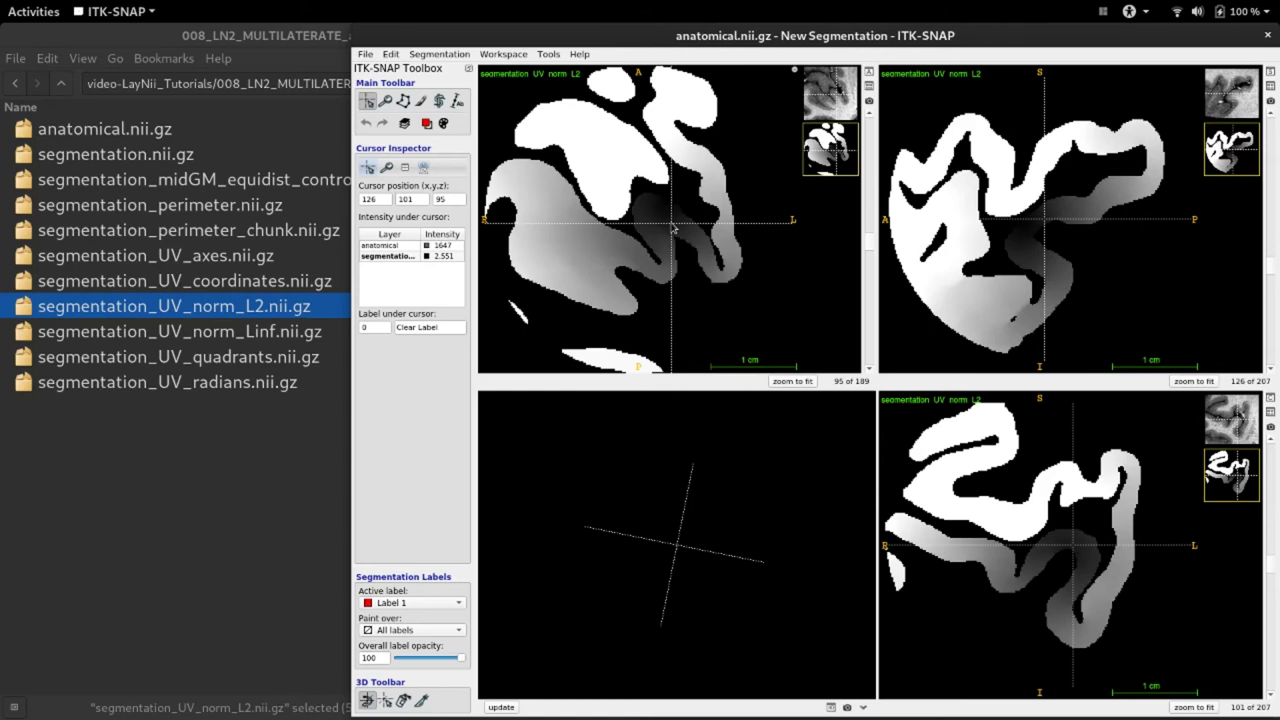
left_click_drag(238, 234, 760, 255)
- Load the perimeter chunk as the segmentation and browse it across the axial slice
left_click(950, 369)
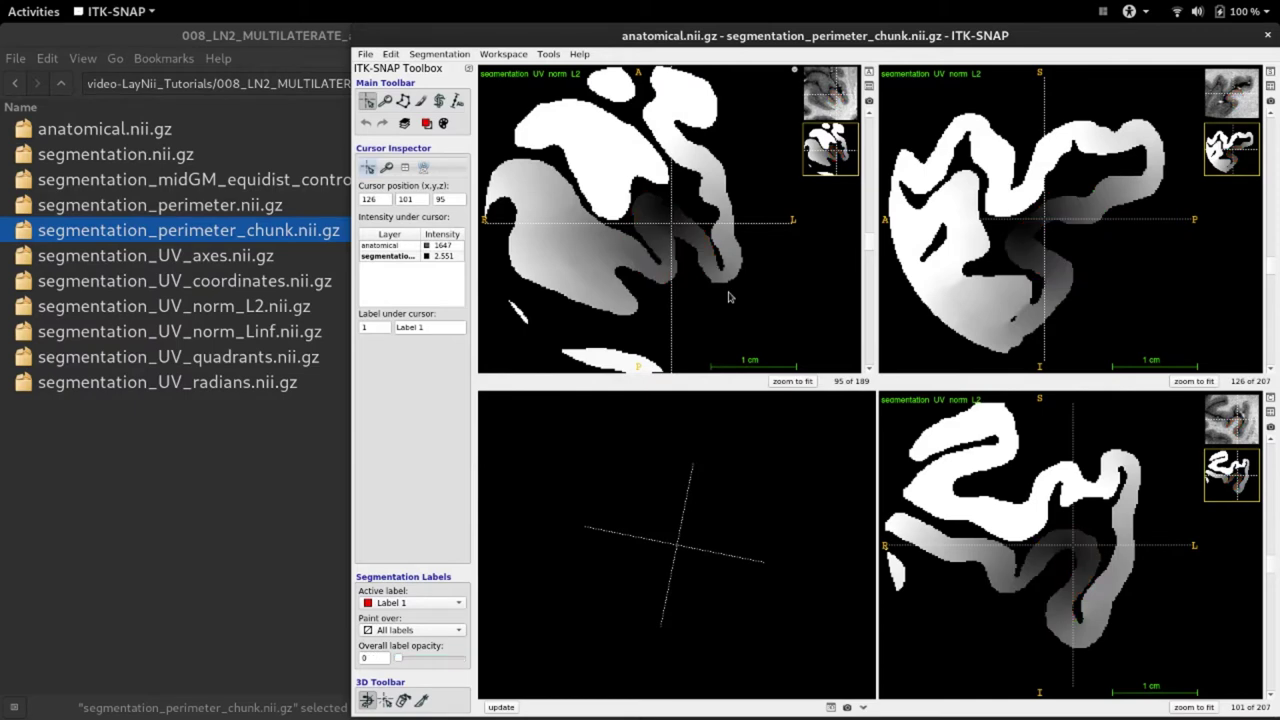
left_click_drag(729, 295, 681, 240)
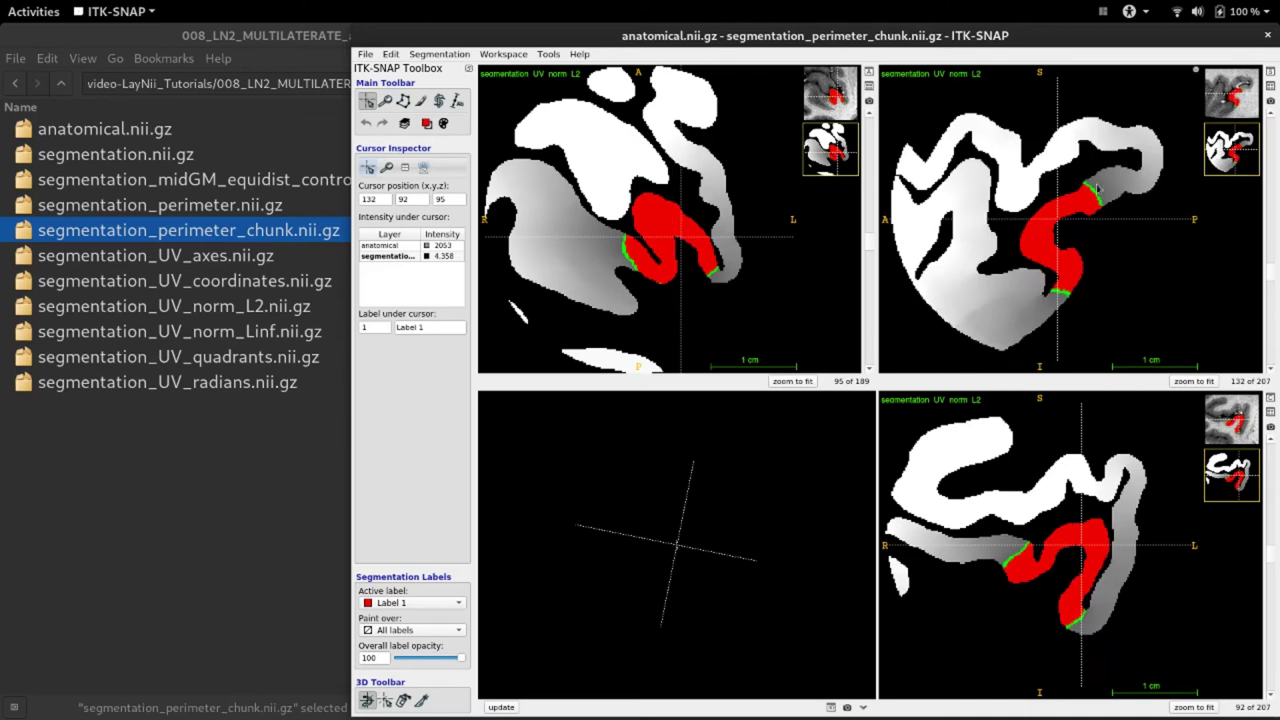
left_click(225, 310)
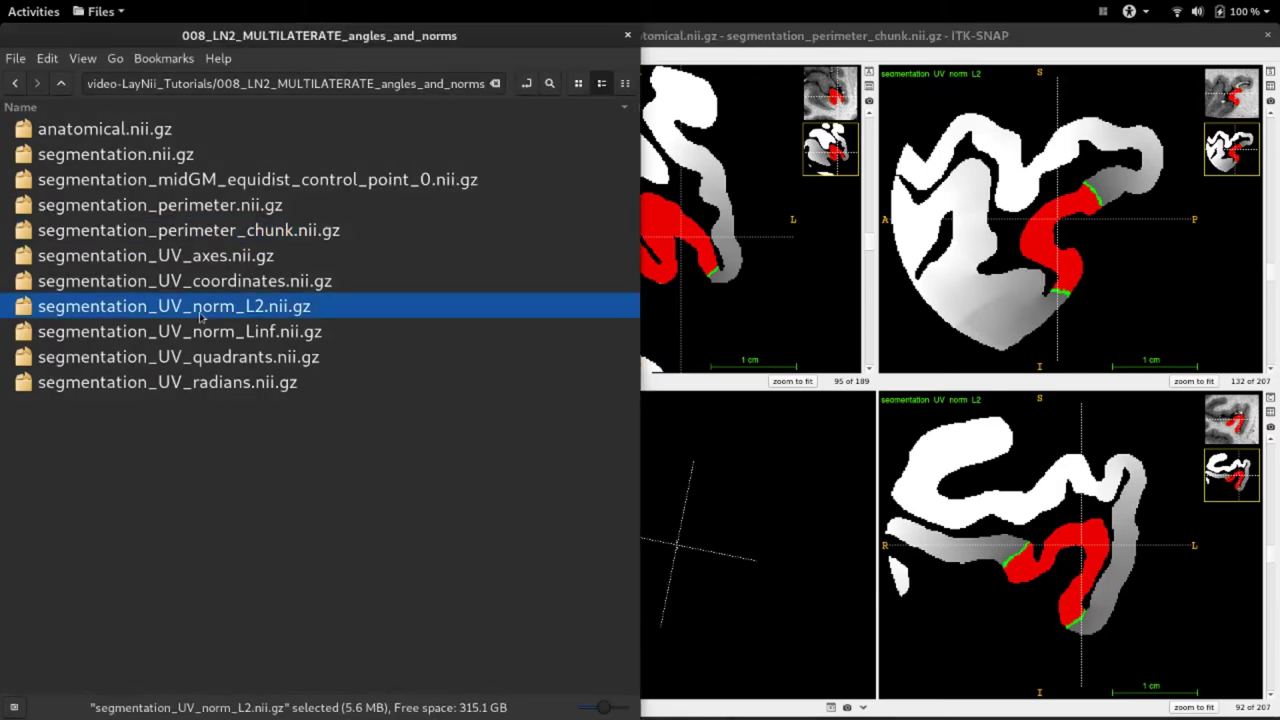
- Load segmentation_UV_norm_L2.nii.gz as the segmentation and browse its bands in the axial and coronal slices
left_click_drag(200, 316, 870, 330)
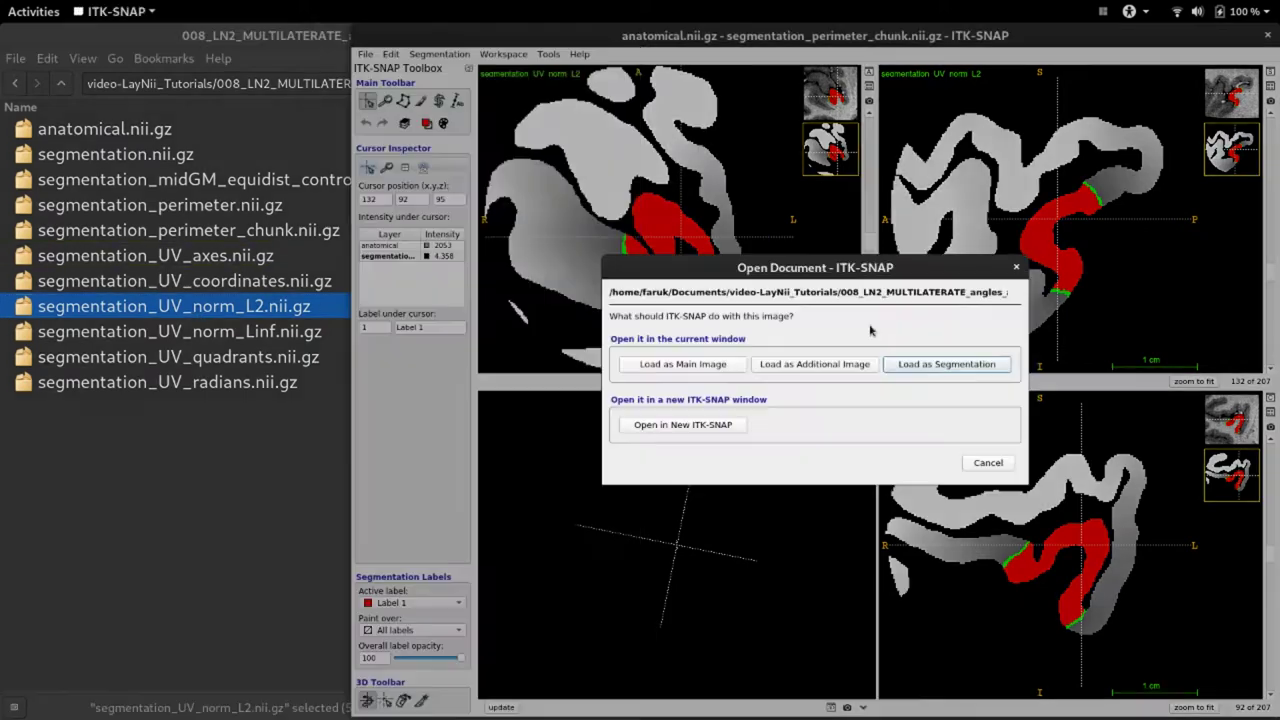
left_click(967, 366)
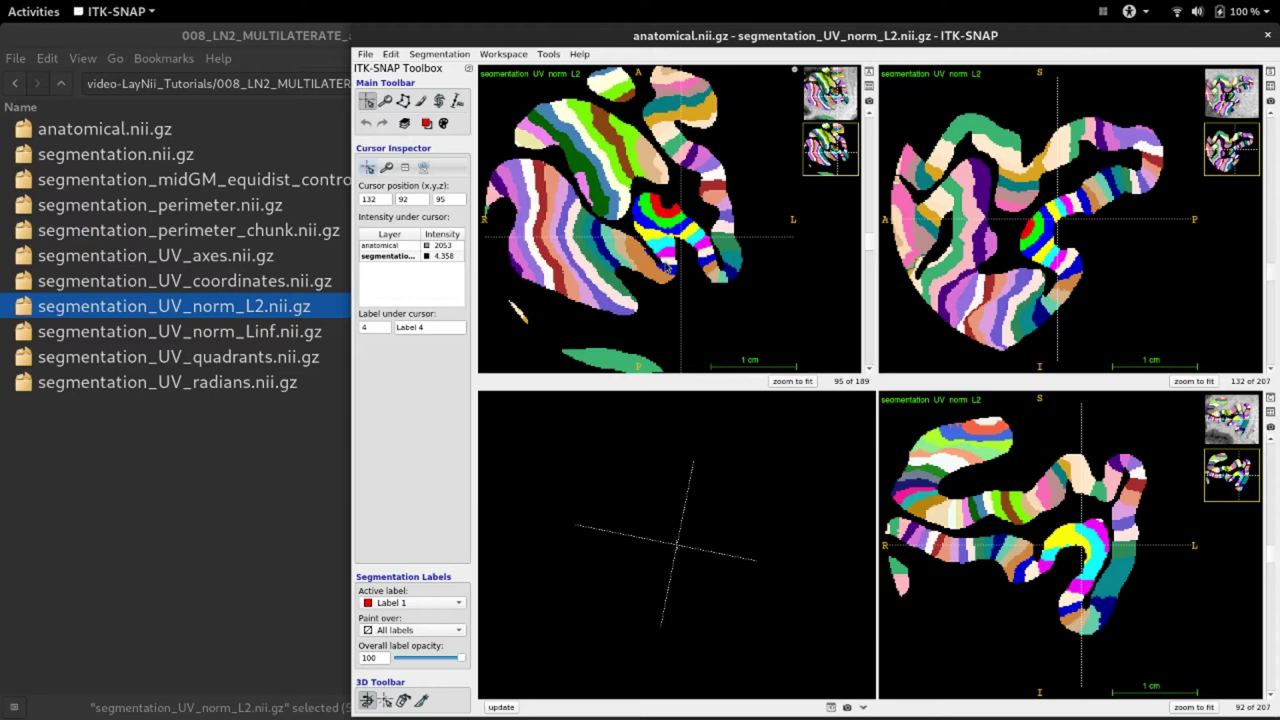
left_click(671, 229)
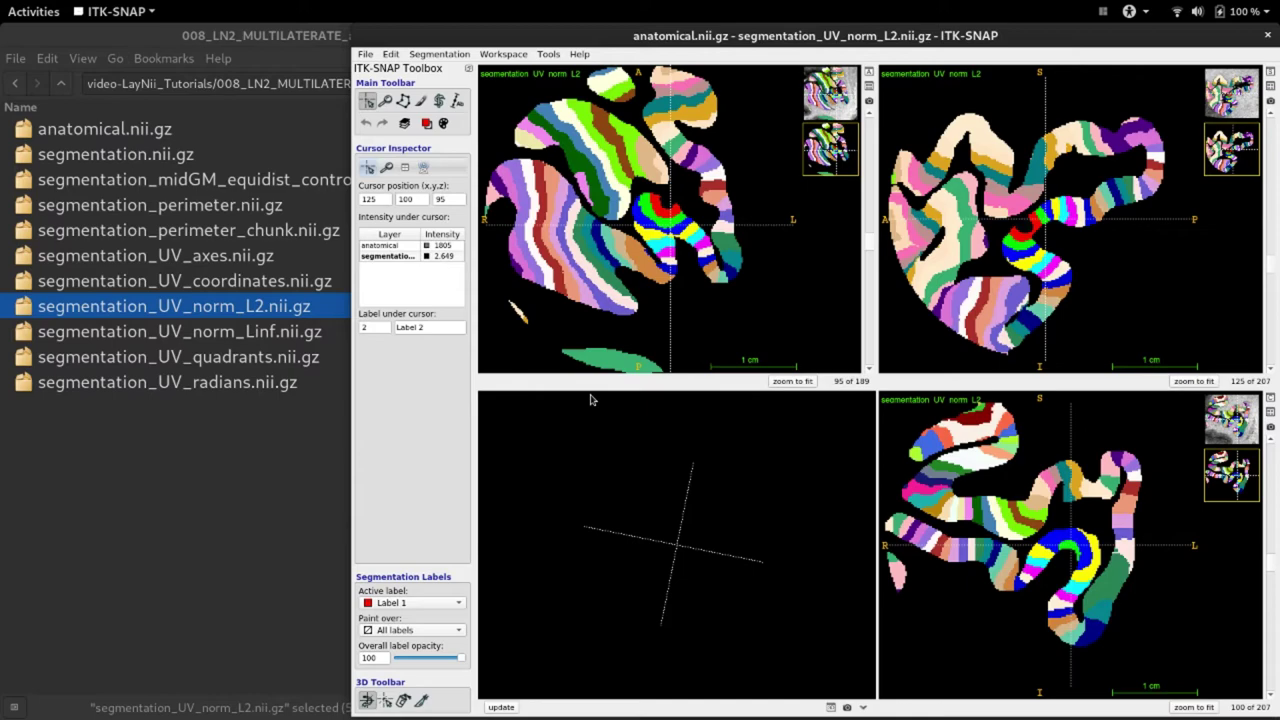
left_click(603, 152)
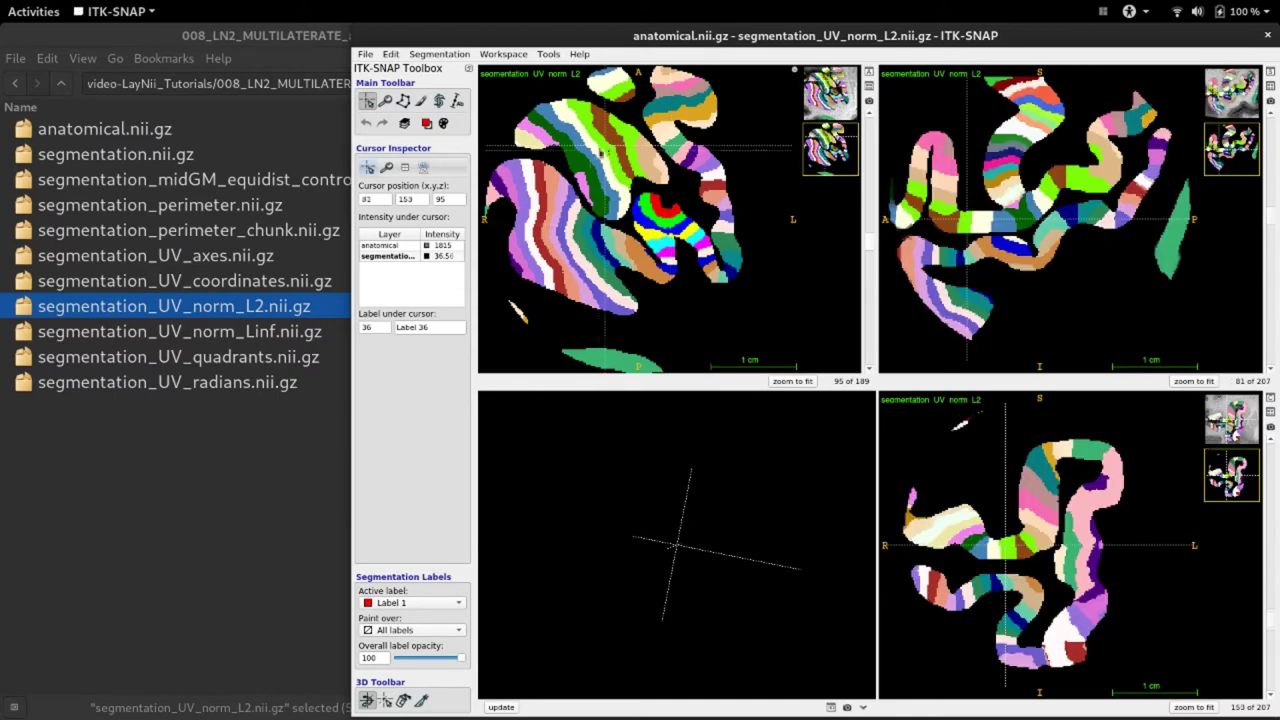
left_click_drag(603, 152, 669, 213)
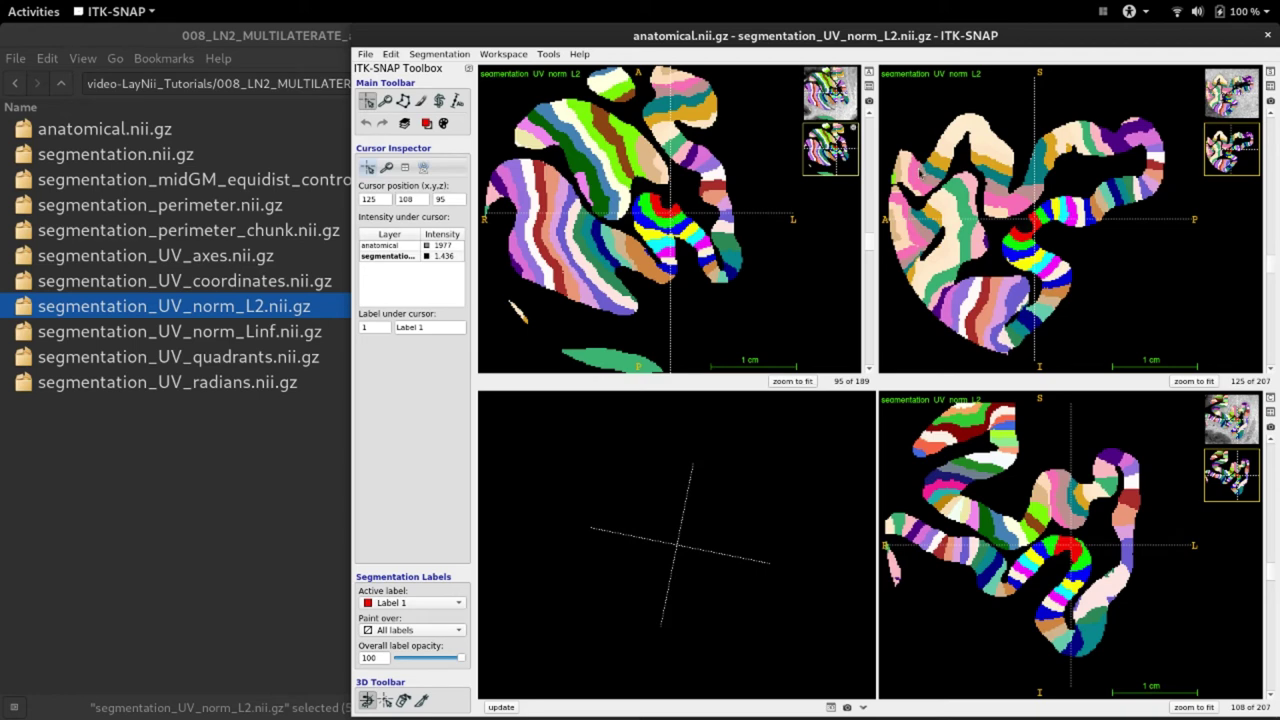
left_click(1021, 221)
left_click_drag(1021, 221, 1028, 230)
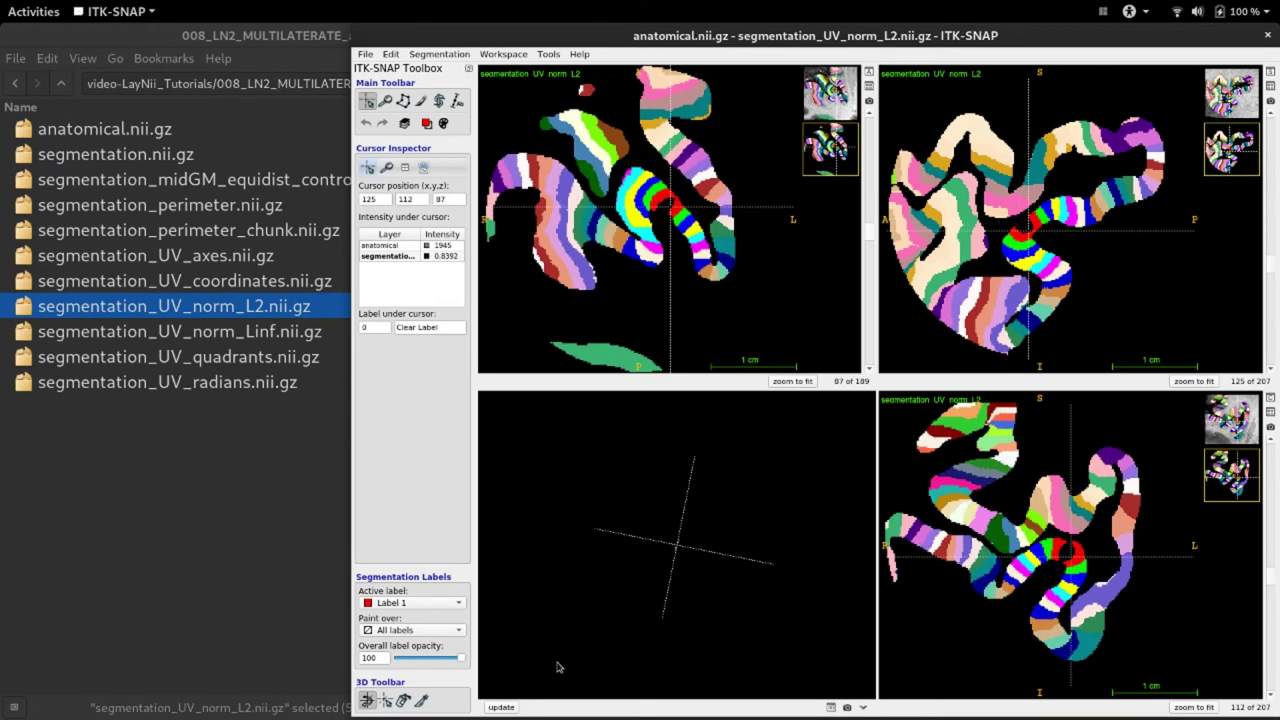
- Build the UV_norm_L2 3D surface mesh, then rotate and zoom to view the folded core
left_click(501, 708)
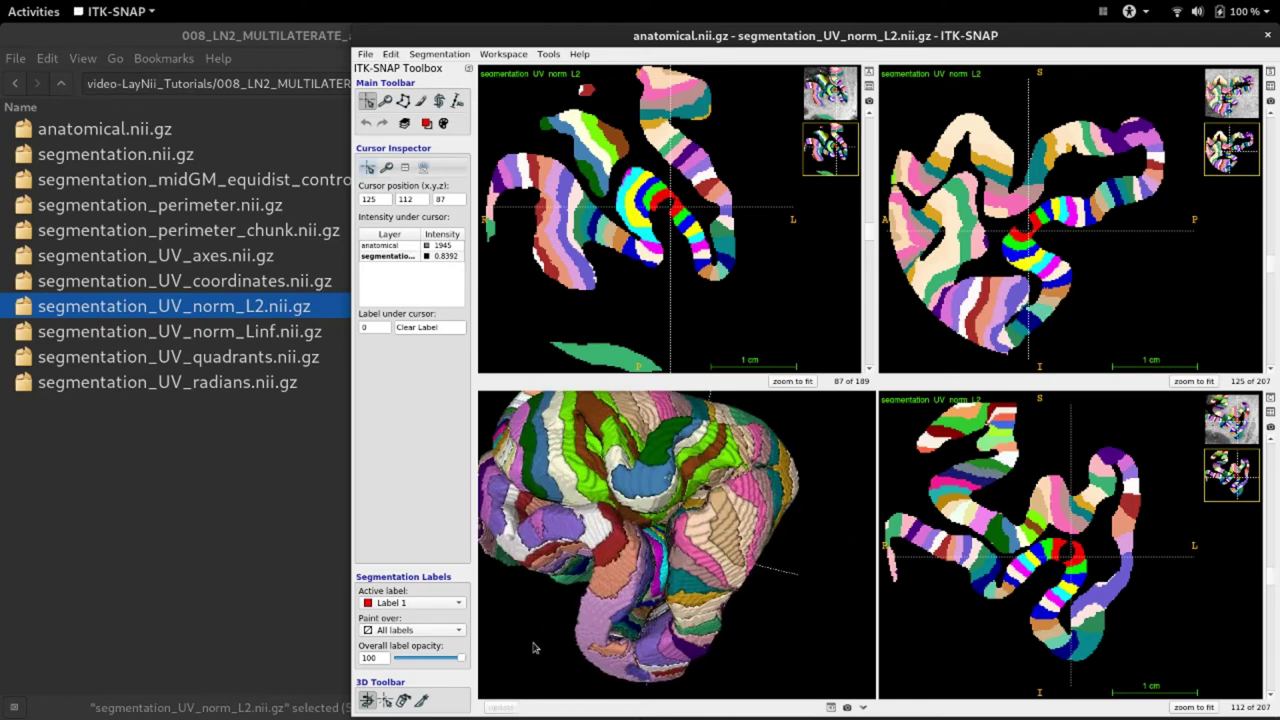
left_click_drag(686, 600, 771, 538)
scroll(766, 527, "up", 3)
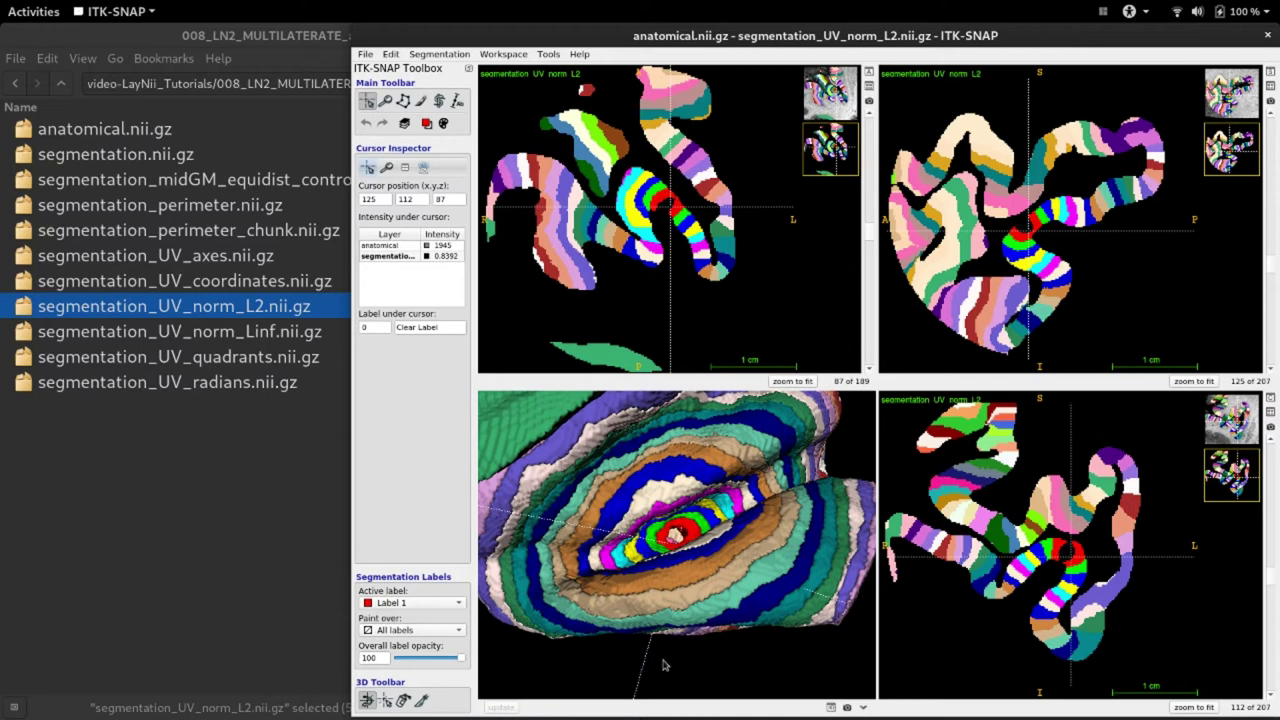
left_click_drag(665, 661, 653, 532)
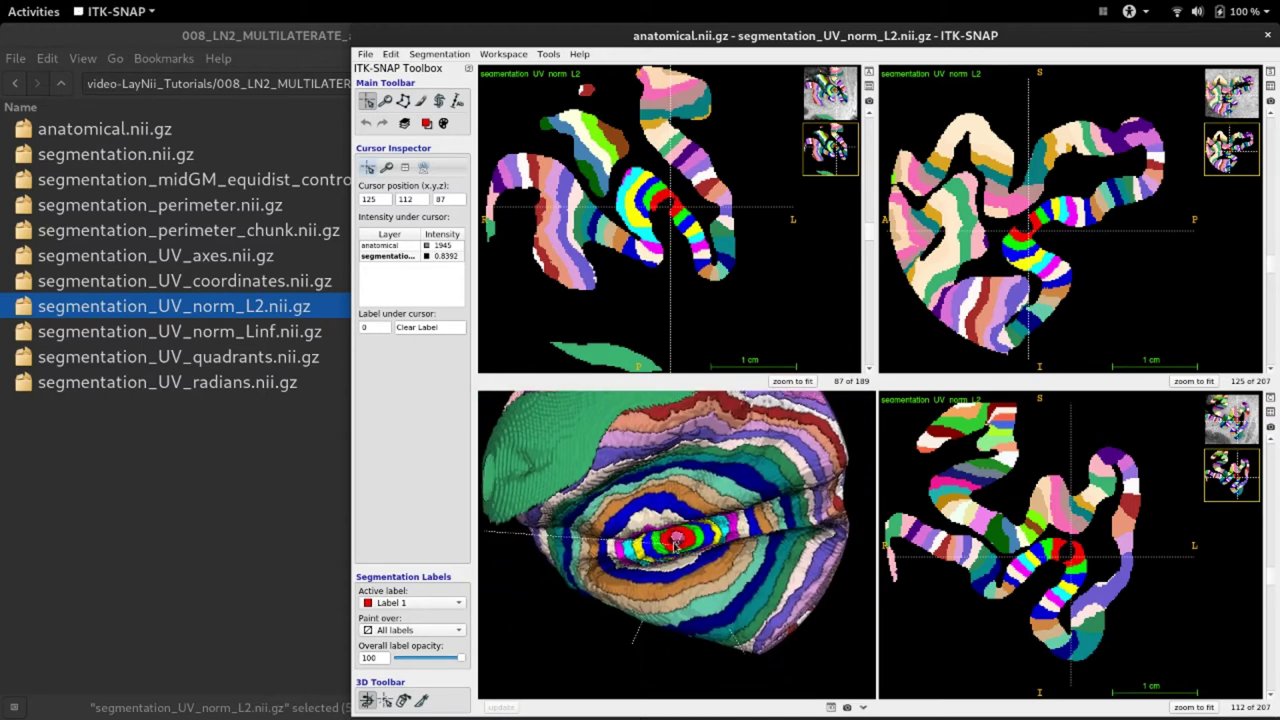
left_click(279, 333)
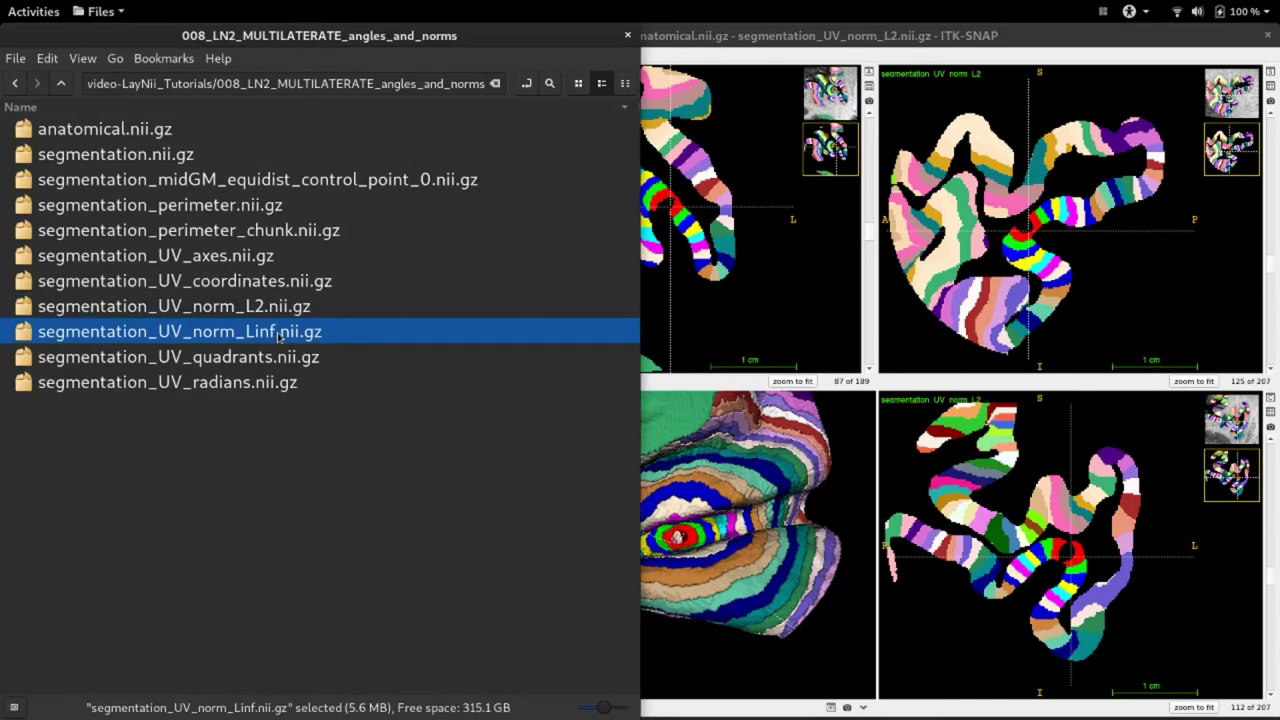
- Load segmentation_UV_norm_Linf.nii.gz as an additional image and inspect its values at the crosshair
left_click_drag(279, 337, 726, 260)
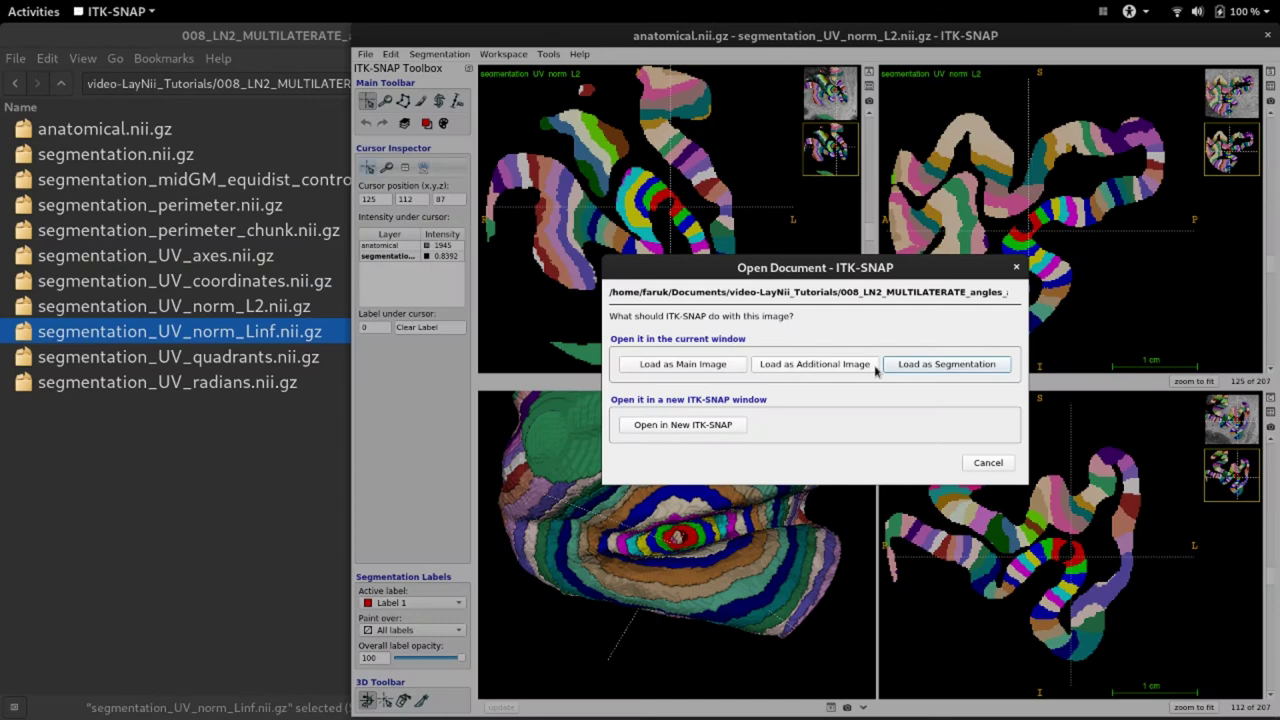
left_click(832, 372)
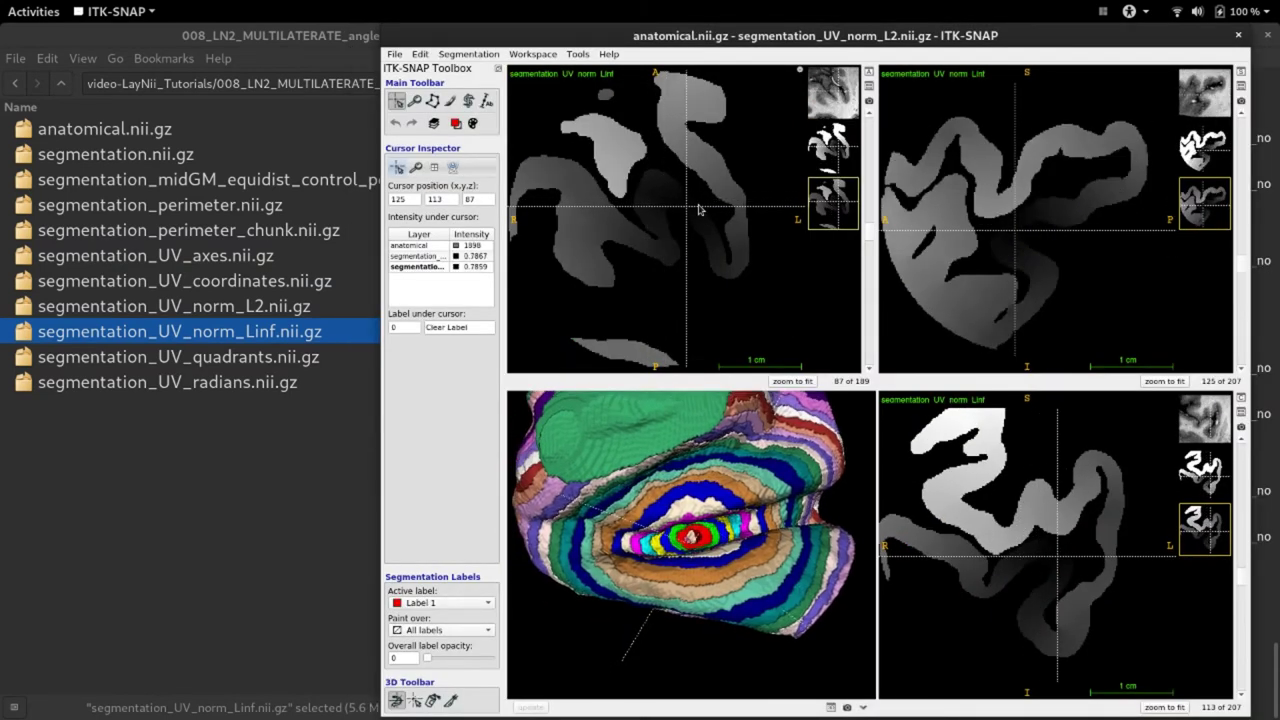
left_click(620, 230)
left_click(477, 268)
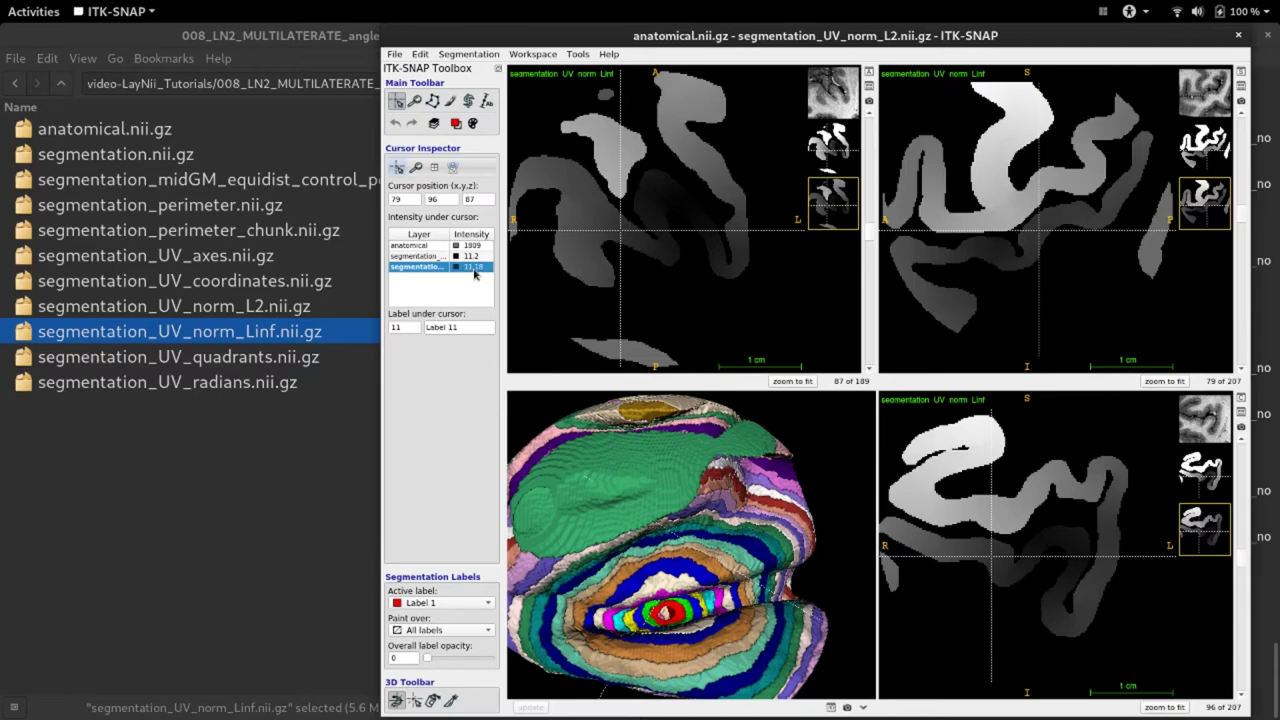
- Reload UV_norm_Linf as the segmentation, rebuild the 3D mesh, and rotate it
left_click_drag(180, 331, 680, 248)
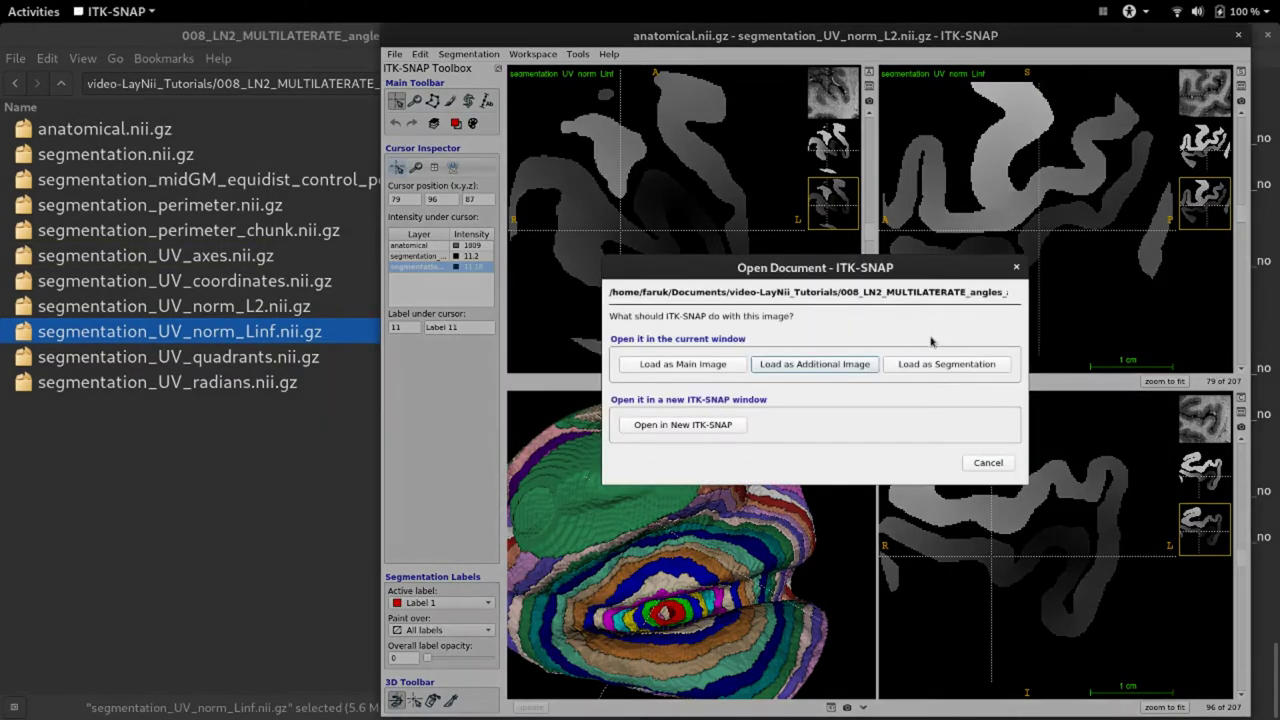
left_click(934, 365)
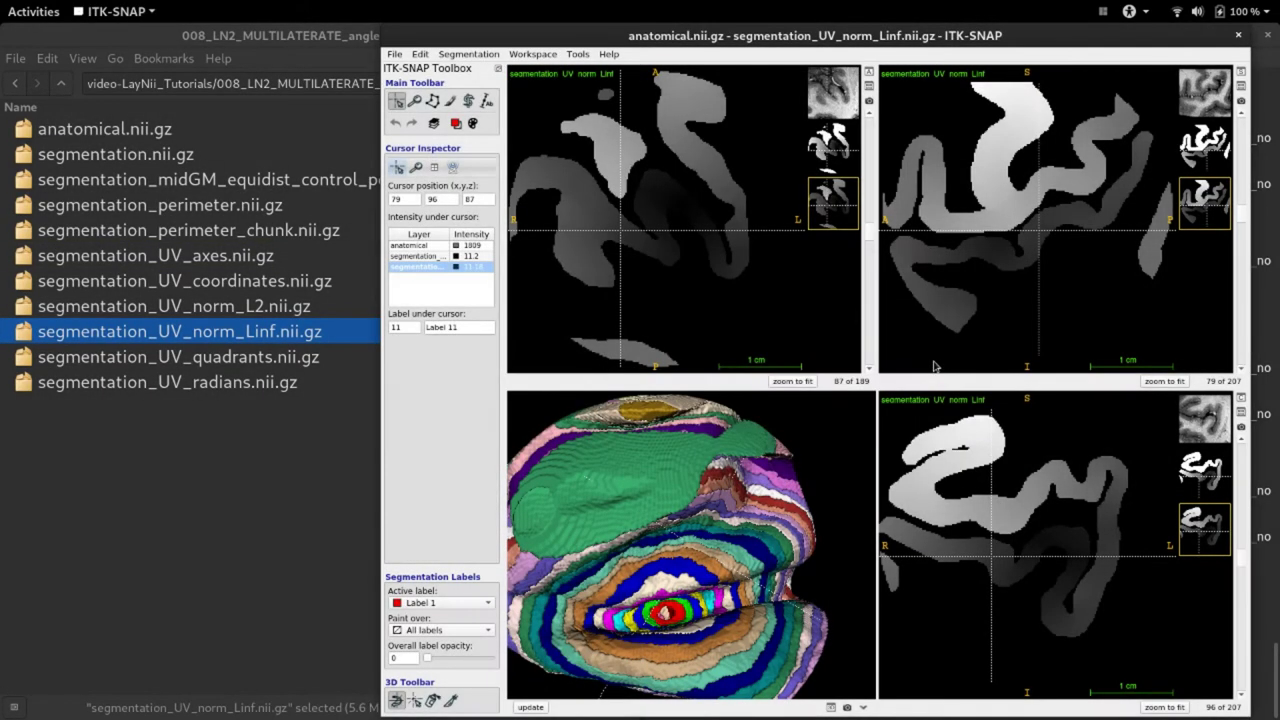
left_click(530, 707)
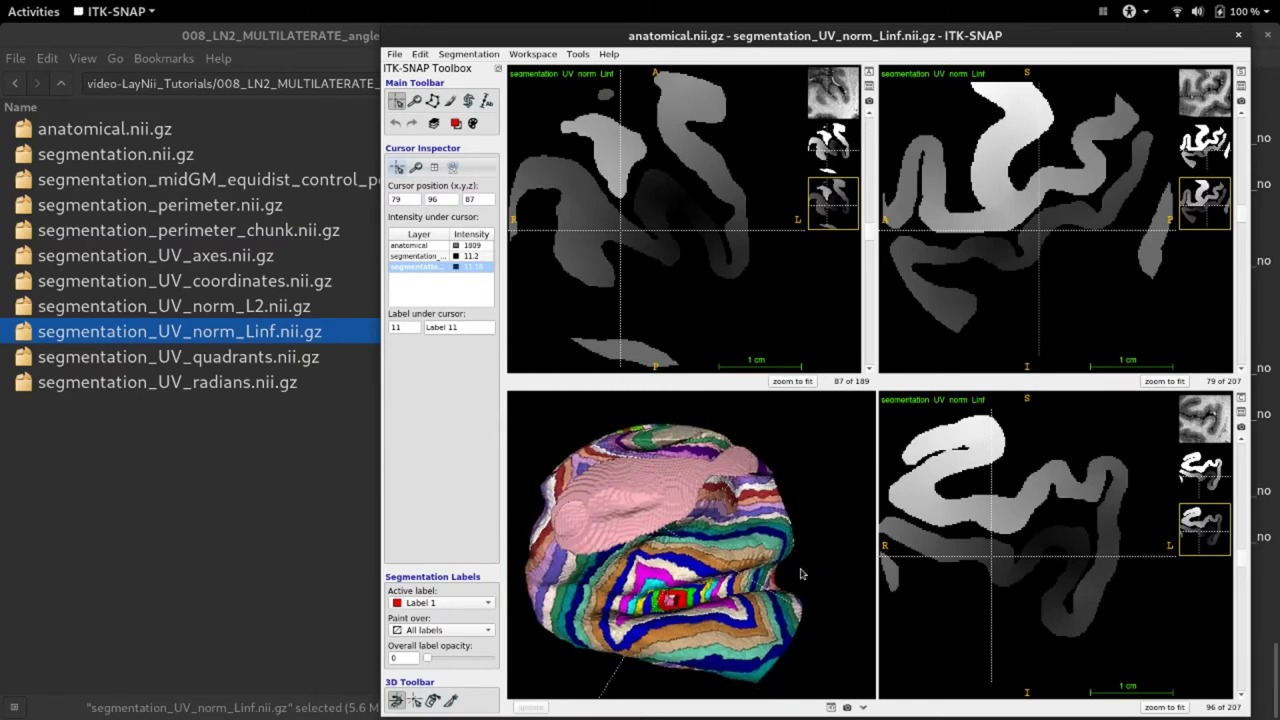
left_click_drag(835, 669, 754, 553)
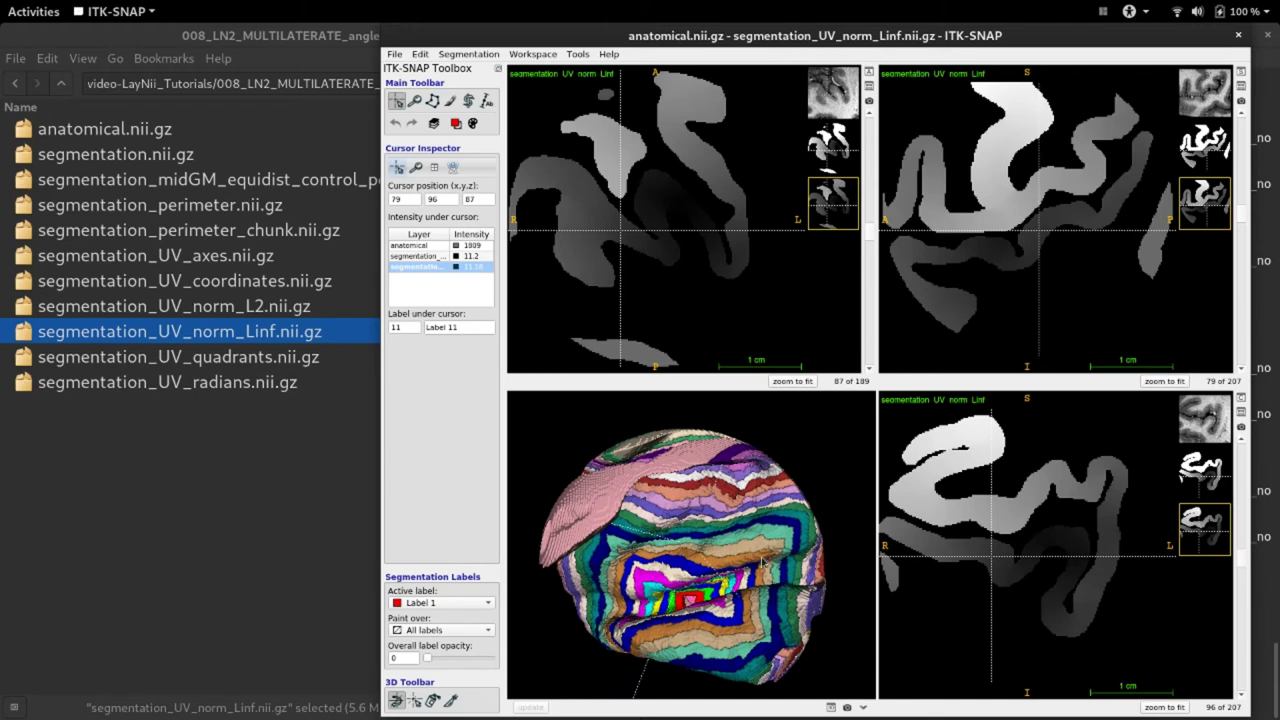
- Load segmentation_UV_quadrants.nii.gz as the segmentation and rotate its four-quadrant mesh until green faces front
left_click(234, 359)
key("shift+Down")
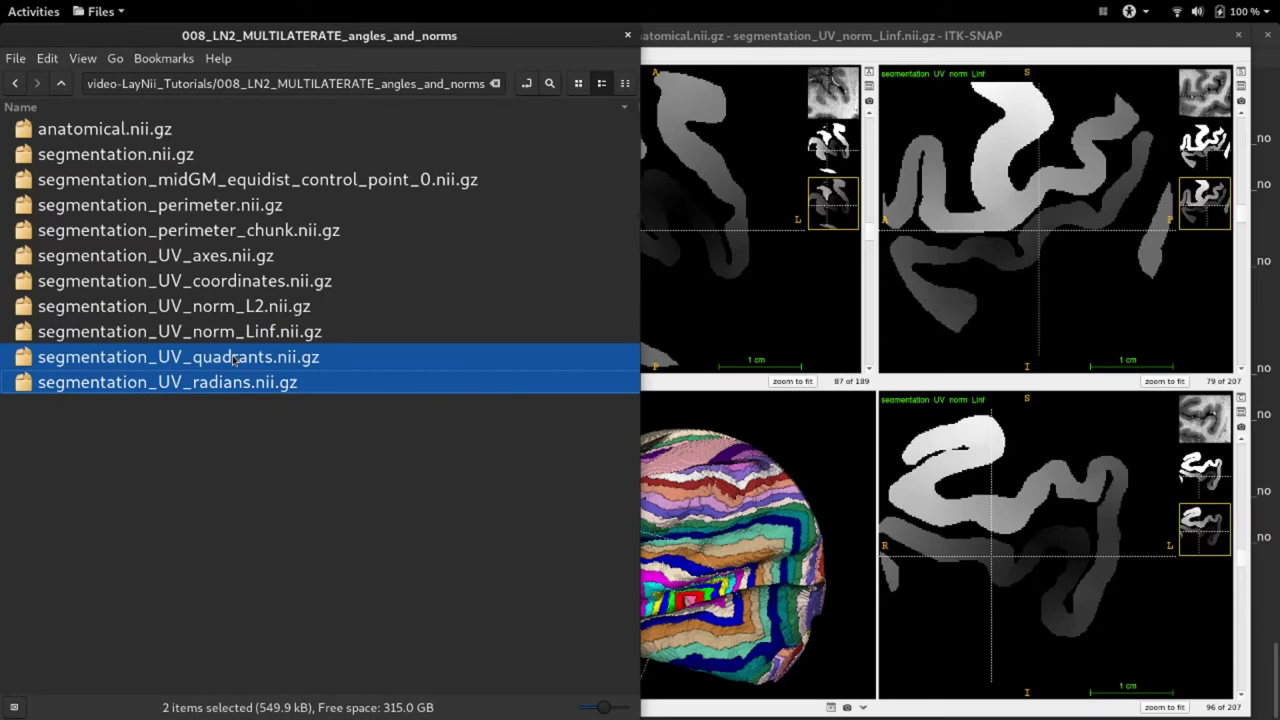
left_click(234, 359)
left_click_drag(234, 359, 730, 250)
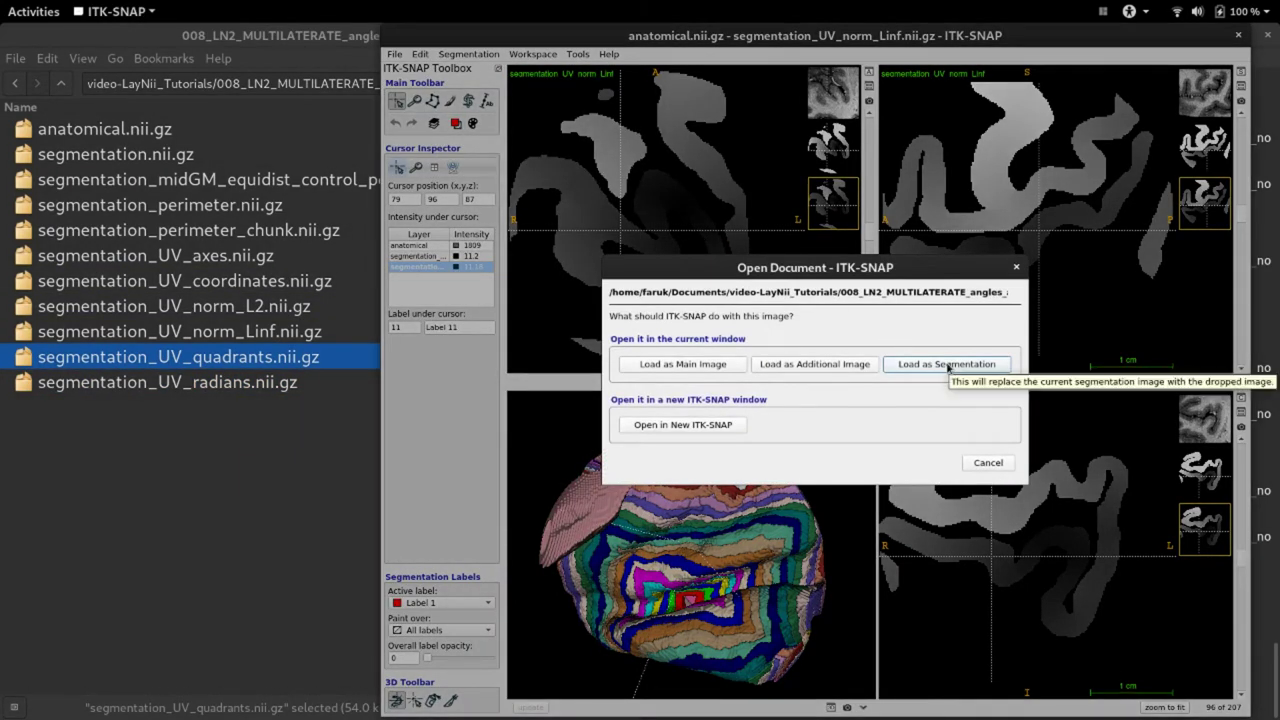
left_click(947, 365)
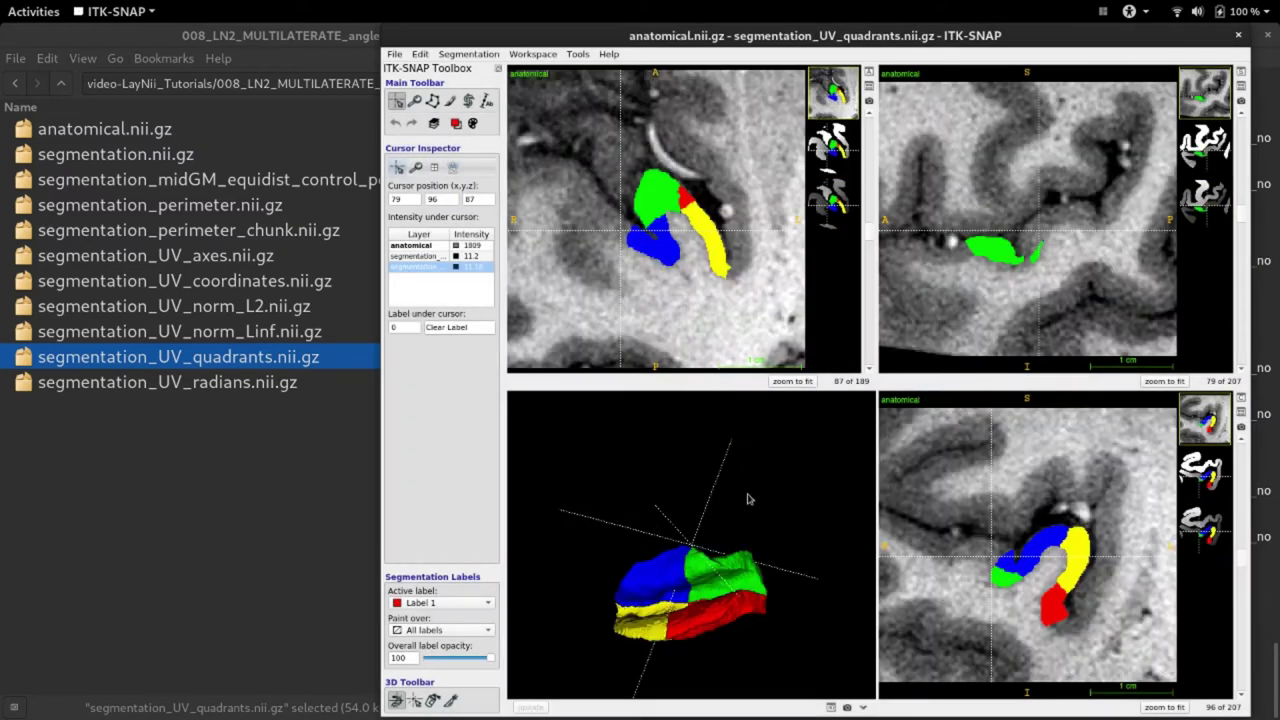
left_click_drag(748, 498, 577, 617)
left_click_drag(813, 515, 762, 512)
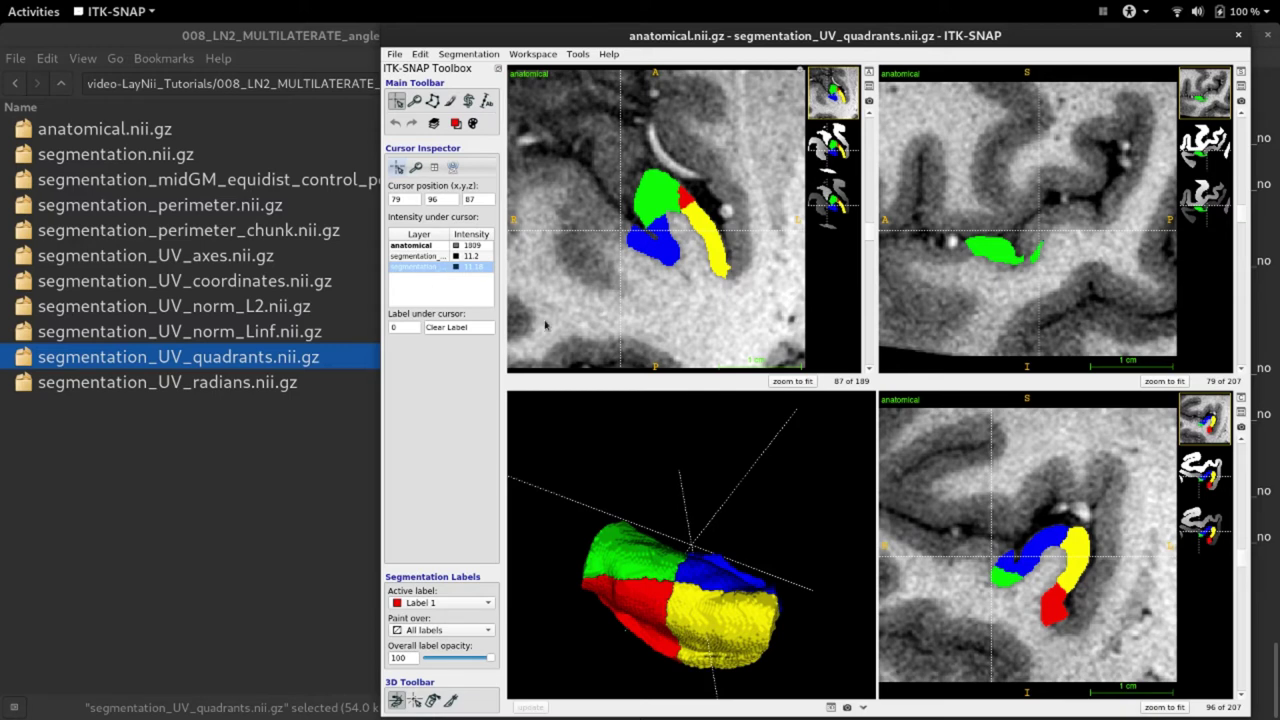
left_click_drag(741, 463, 668, 515)
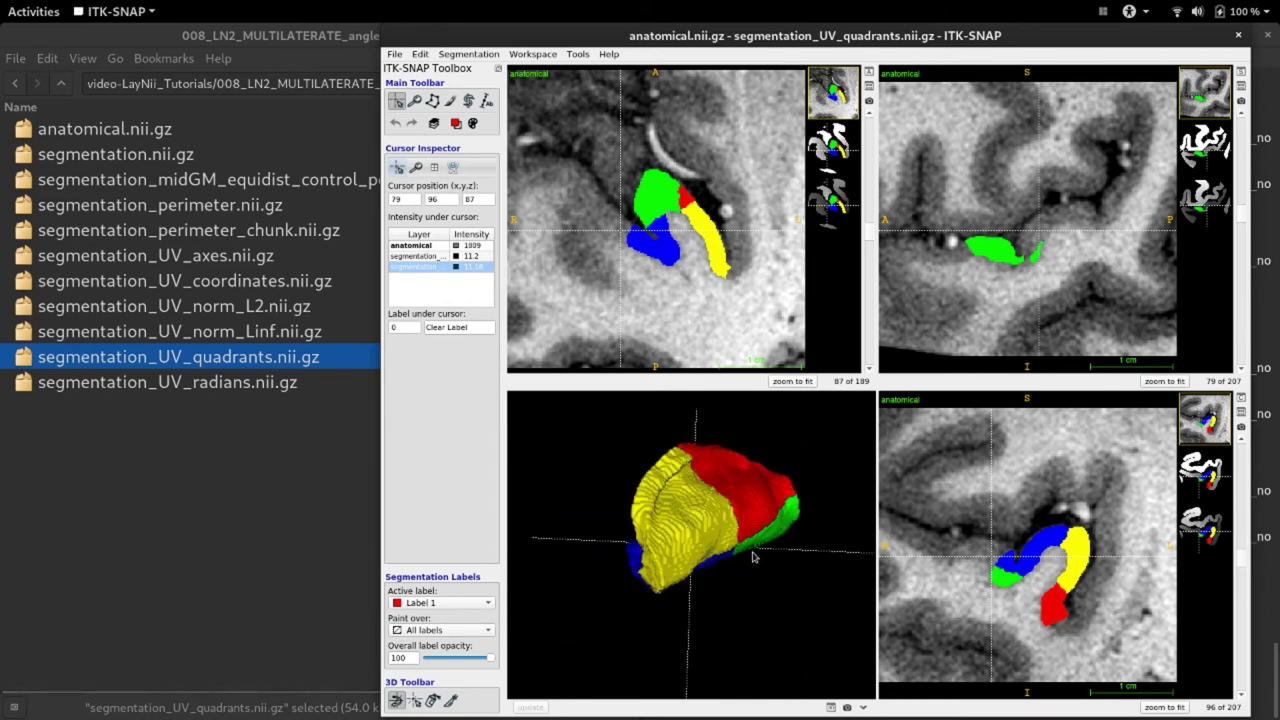
left_click(226, 385)
- Add segmentation_UV_radians.nii.gz as an additional image and inspect its radian values in the slices
left_click_drag(226, 385, 822, 365)
left_click(822, 364)
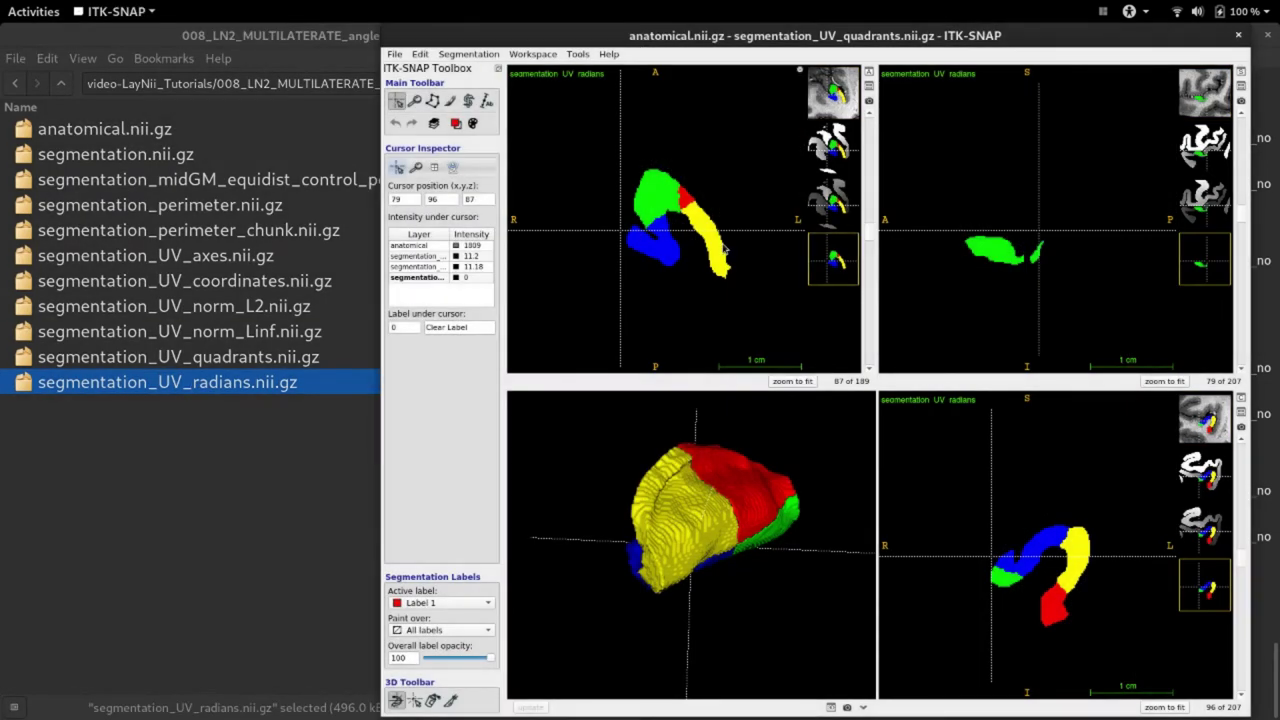
left_click_drag(632, 240, 716, 240)
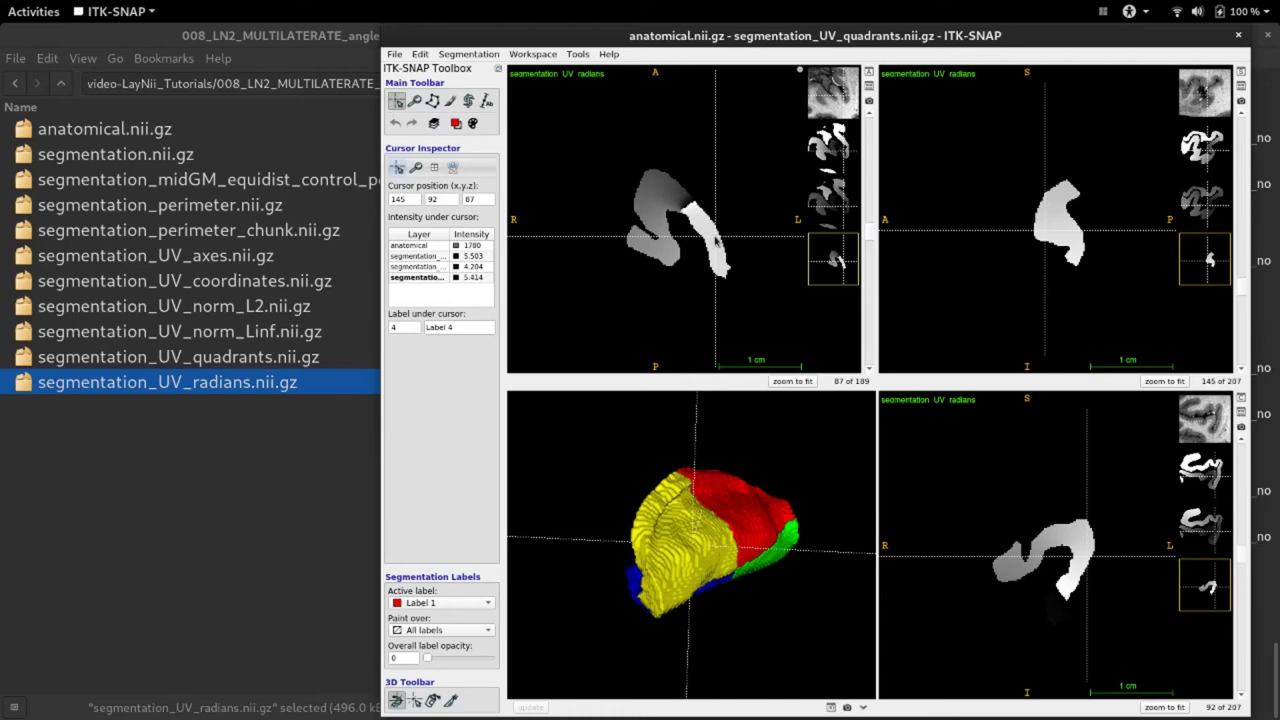
left_click_drag(717, 255, 668, 222)
scroll(685, 169, "up", 5)
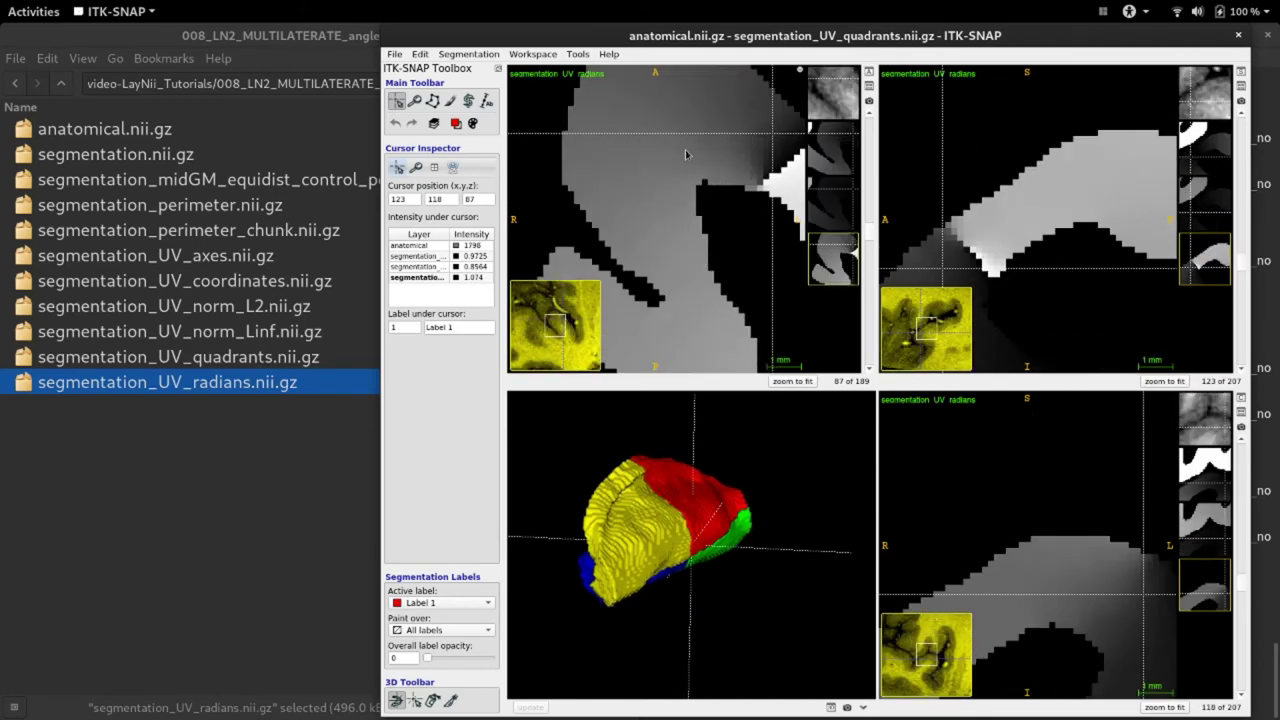
left_click(740, 189)
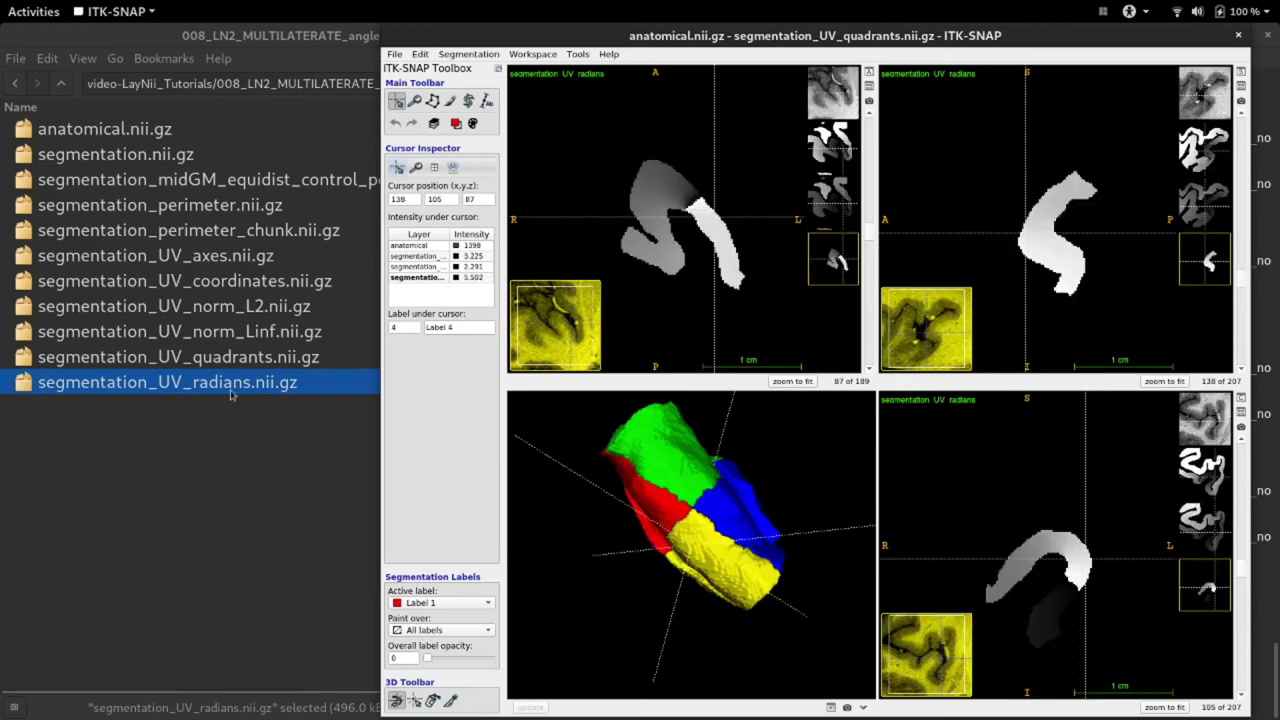
left_click_drag(229, 386, 948, 346)
- Load the radians file as a segmentation, update and rotate its six-sector 3D mesh, then select four files
left_click(953, 367)
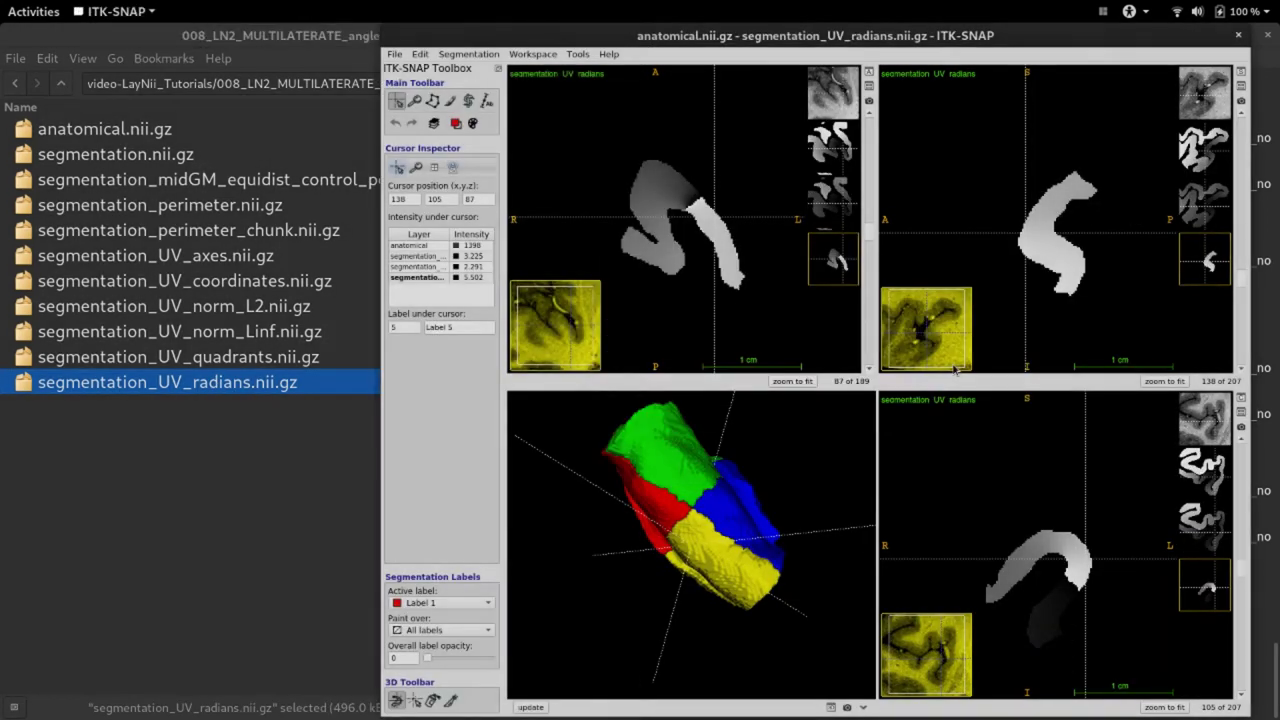
left_click(530, 707)
left_click_drag(727, 652, 830, 622)
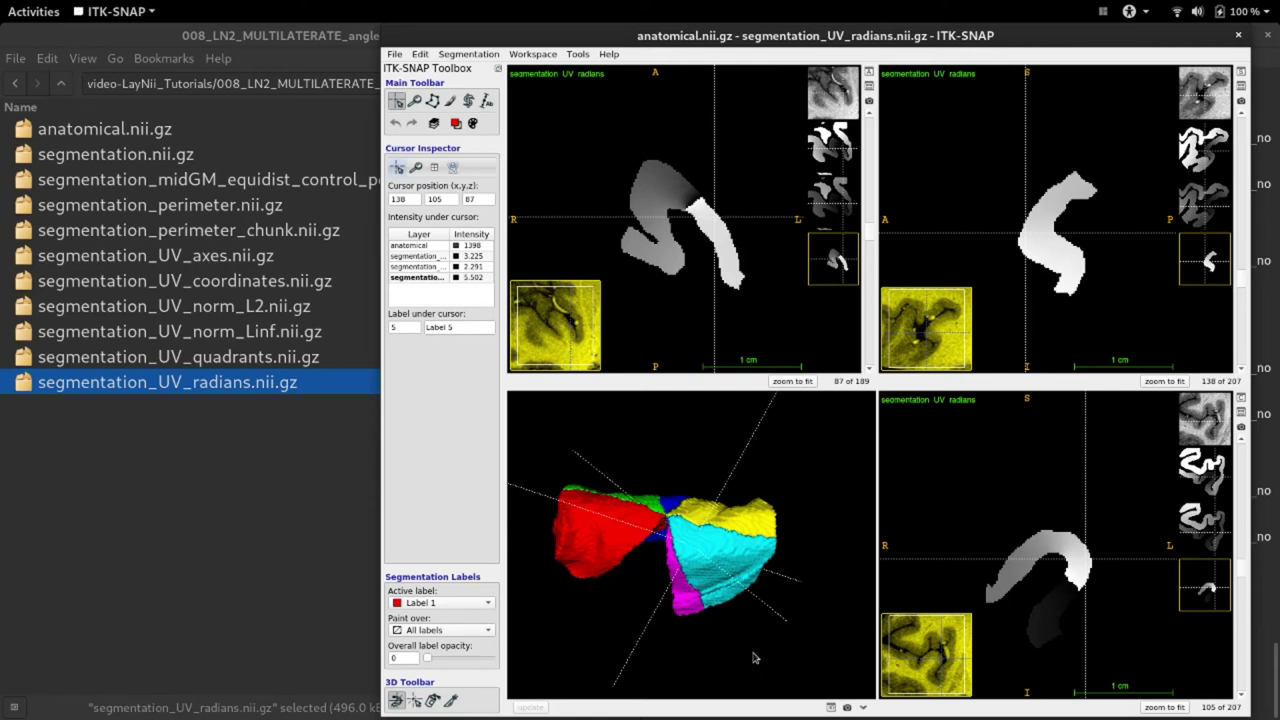
left_click_drag(757, 658, 673, 663)
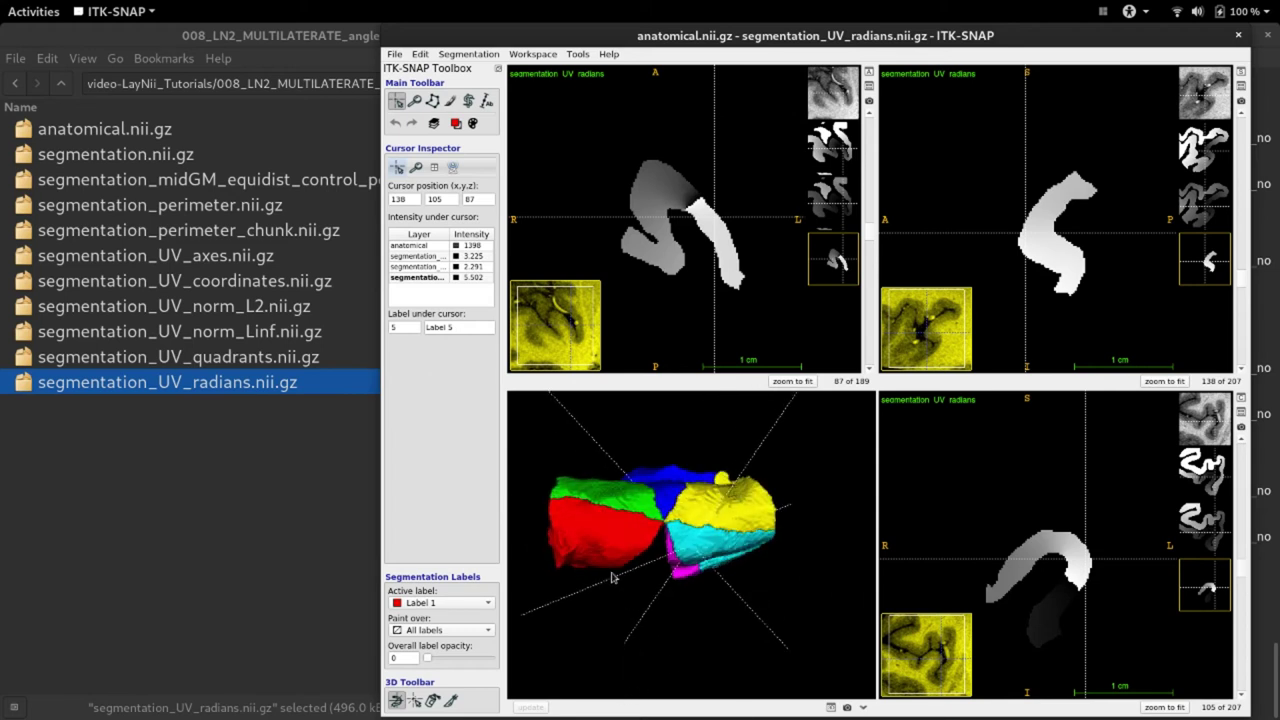
left_click_drag(618, 600, 681, 605)
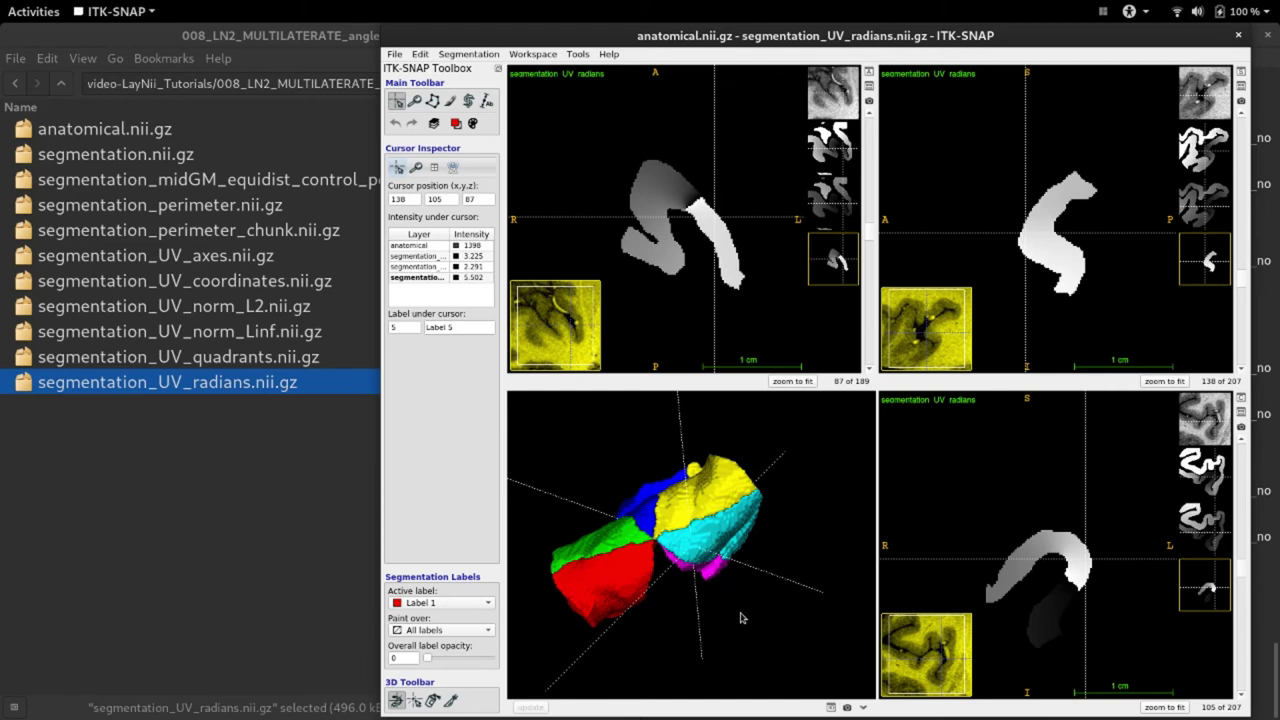
left_click_drag(744, 618, 277, 313)
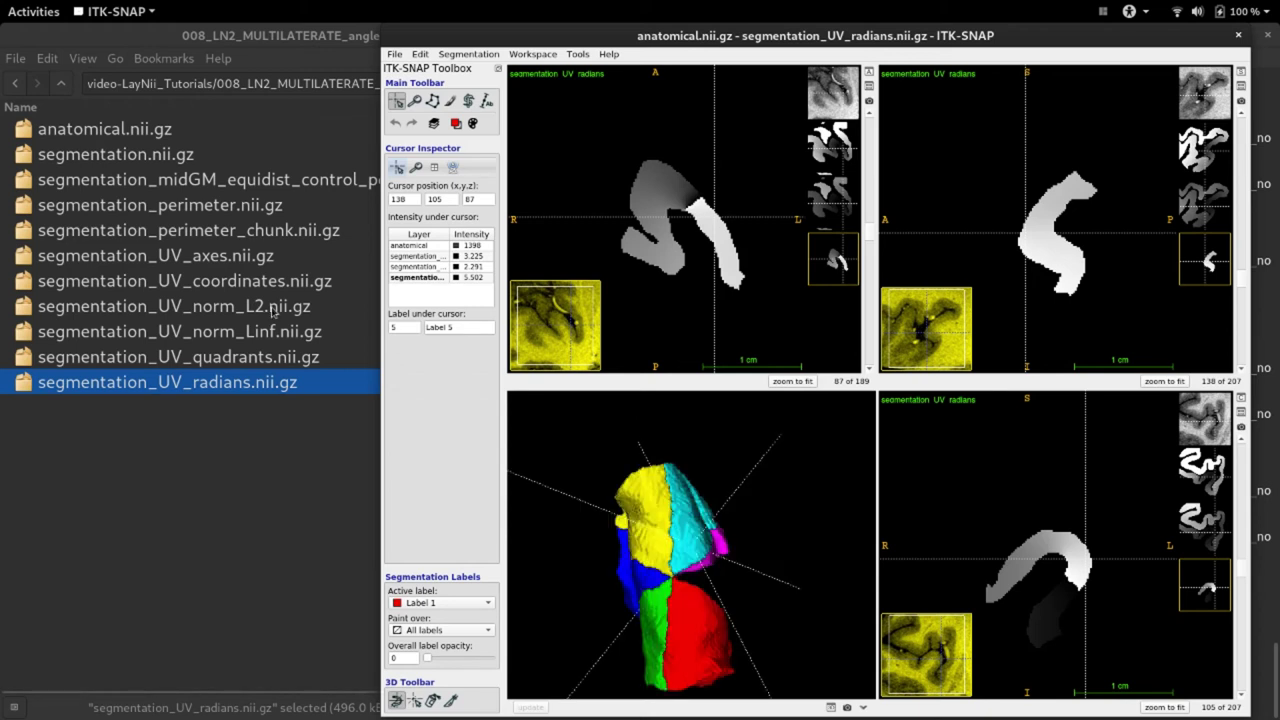
left_click(277, 313)
key("shift+Down")
key("shift+Down")
key("shift+Down")
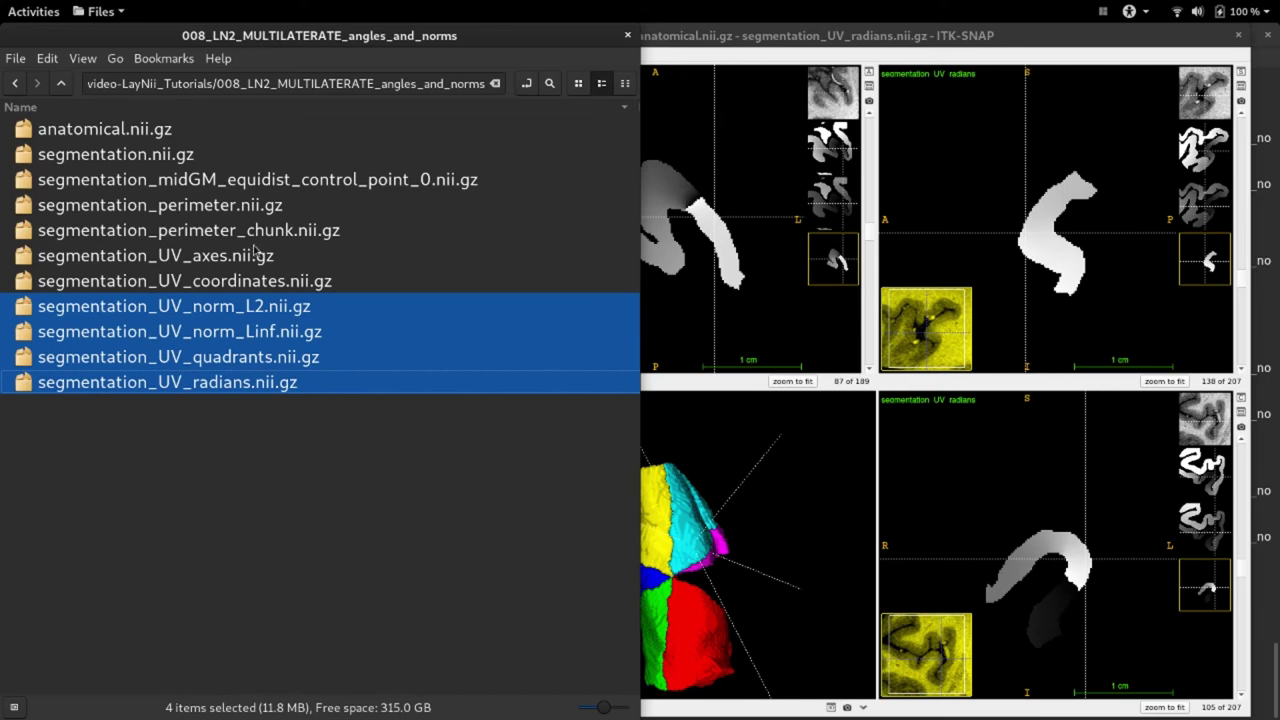
- Load segmentation_UV_coordinates.nii.gz into ITK-SNAP as an additional image
left_click(225, 285)
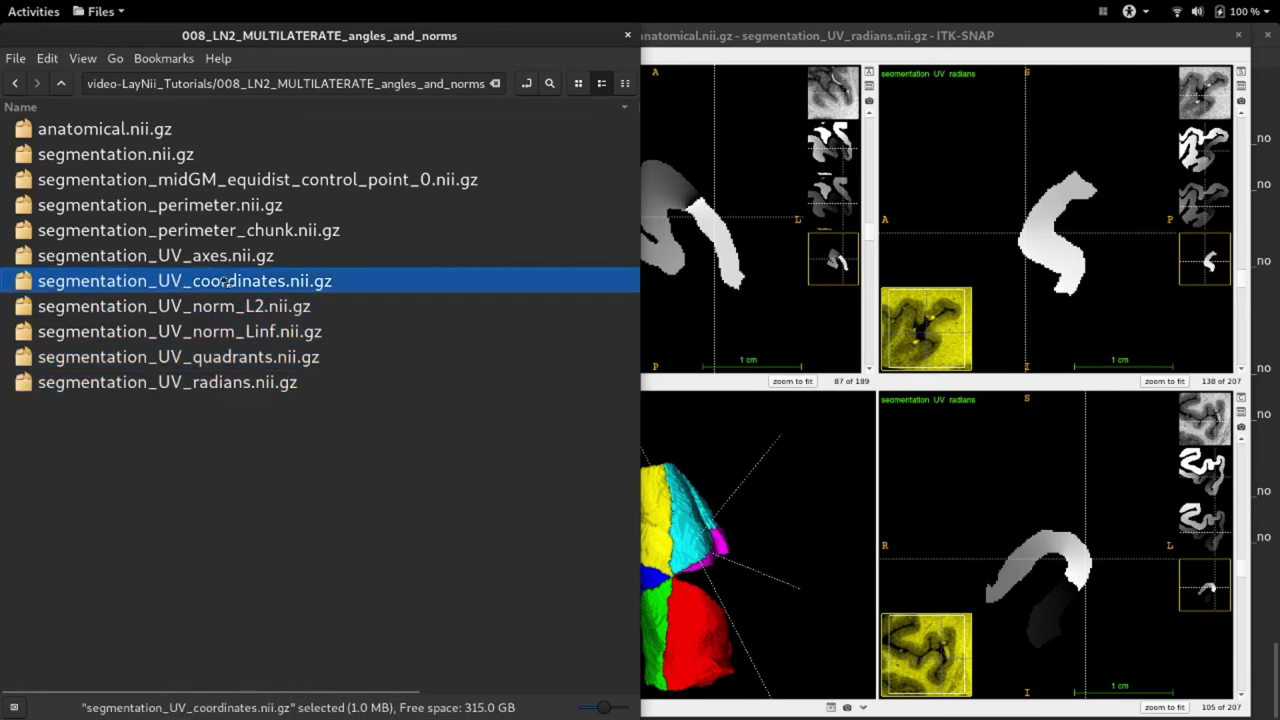
left_click_drag(225, 282, 849, 248)
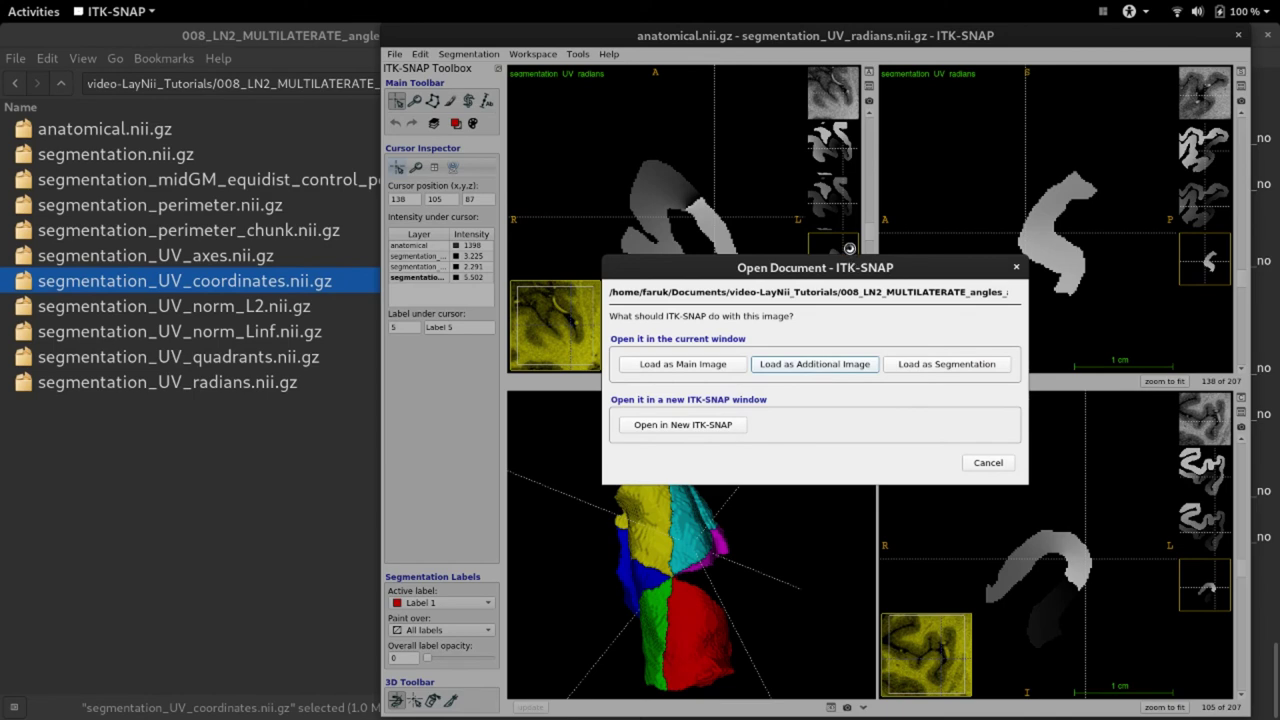
key("Return")
- Check the coordinates layer's component display choices and reposition the axial crosshair
right_click(850, 245)
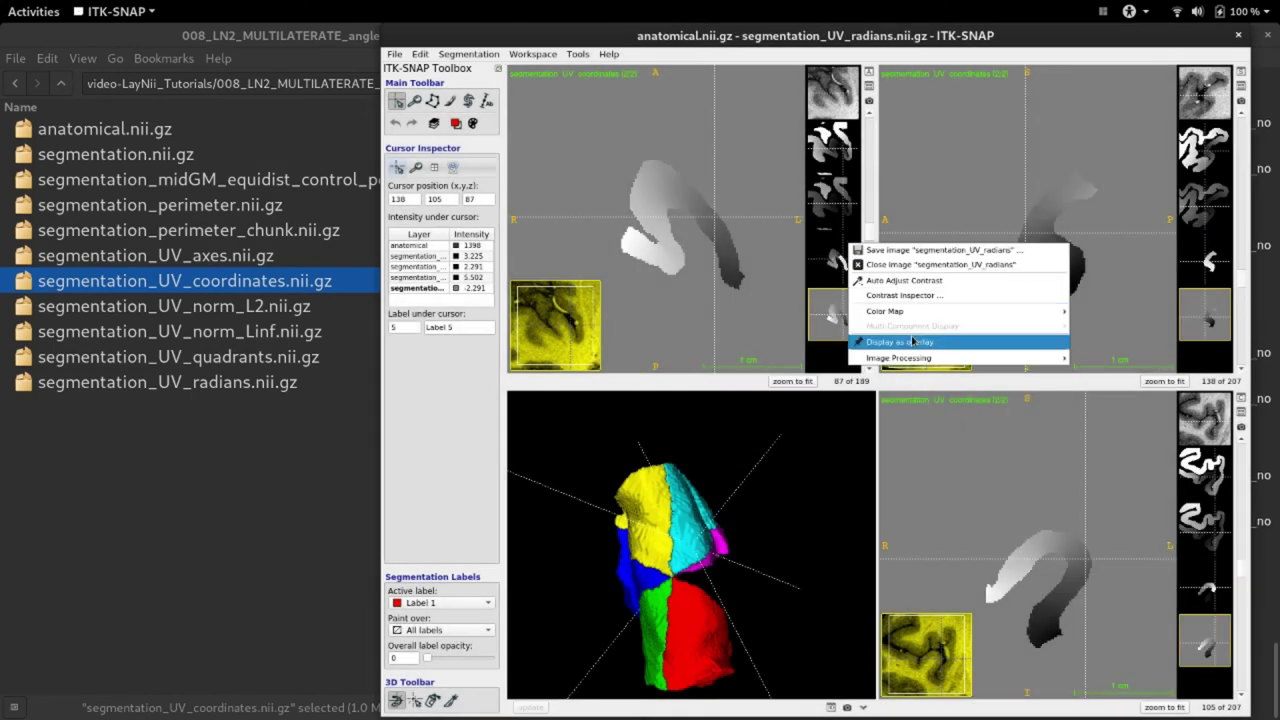
left_click_drag(640, 216, 731, 270)
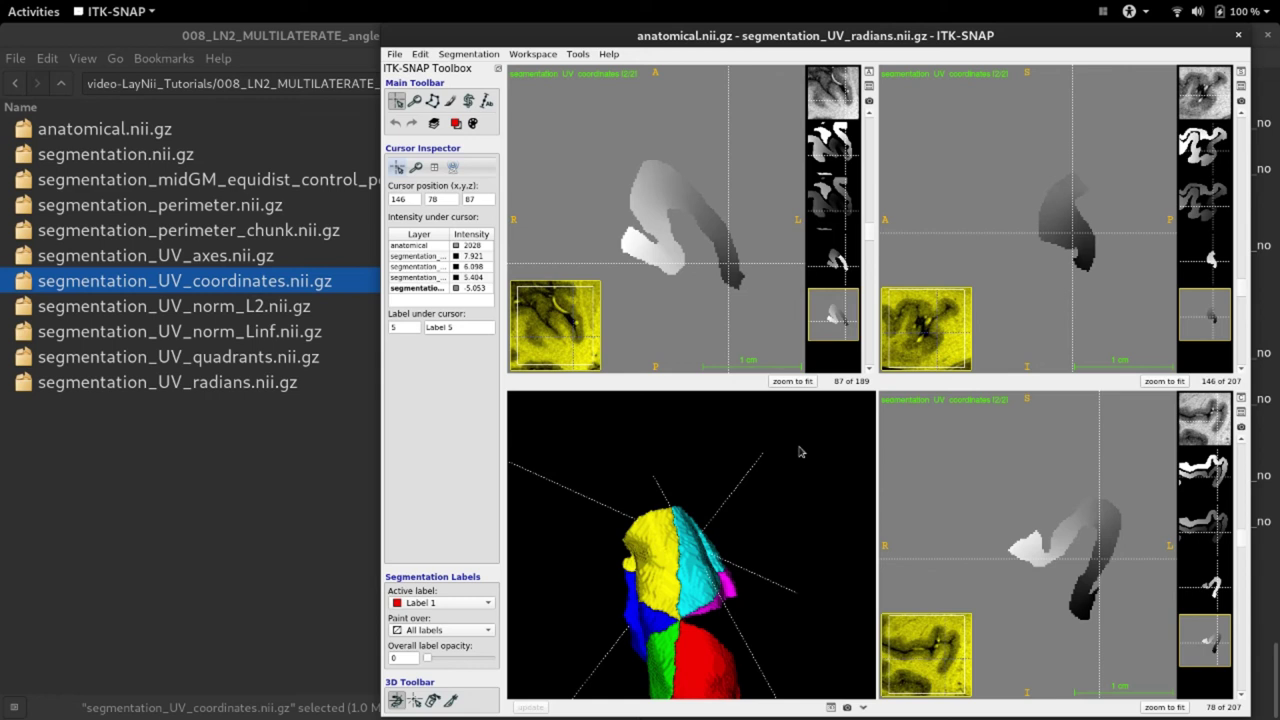
left_click(852, 298)
mouse_move(945, 388)
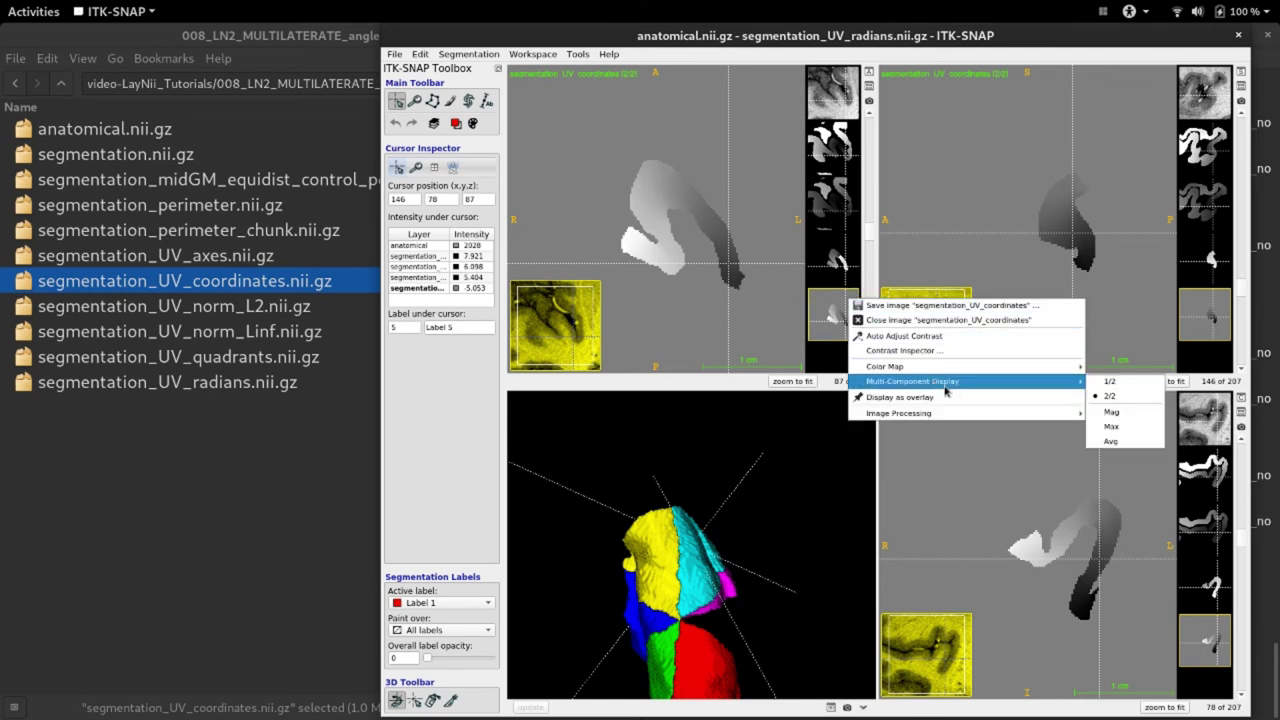
left_click(697, 205)
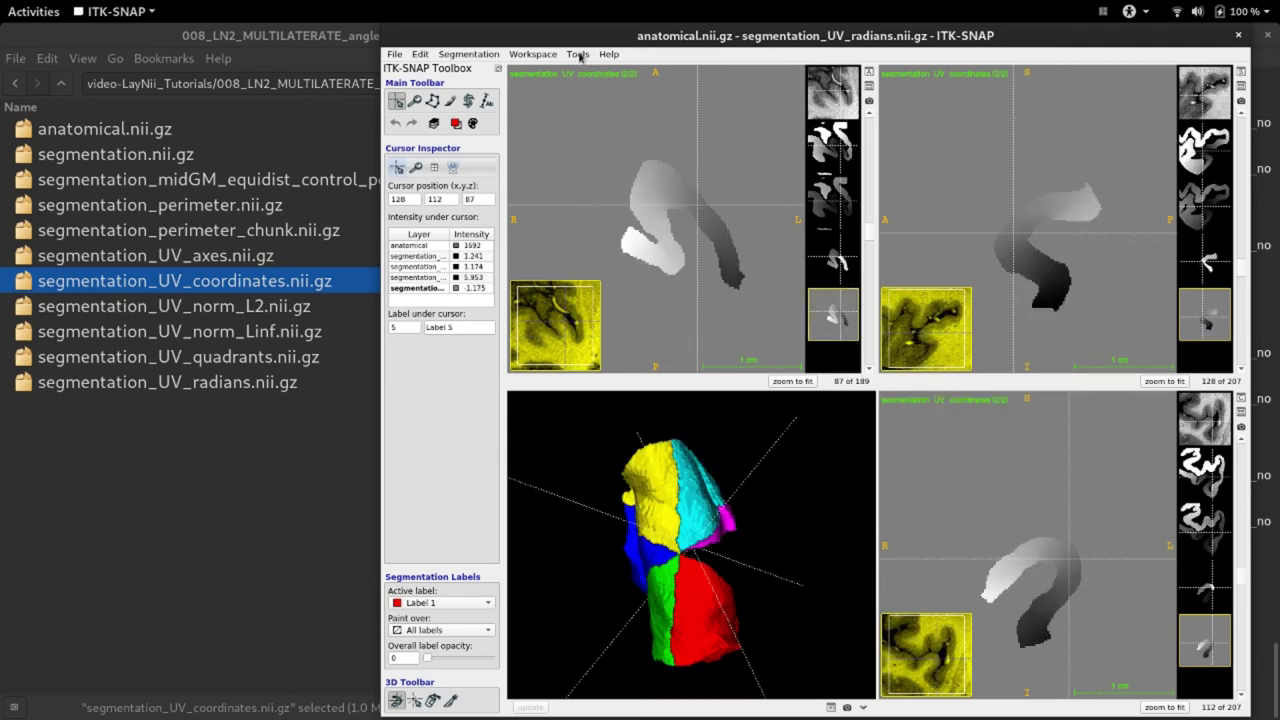
- View the coordinates layer in Image Contrast > Contrast Adjustment, then close it
left_click(578, 54)
left_click(772, 90)
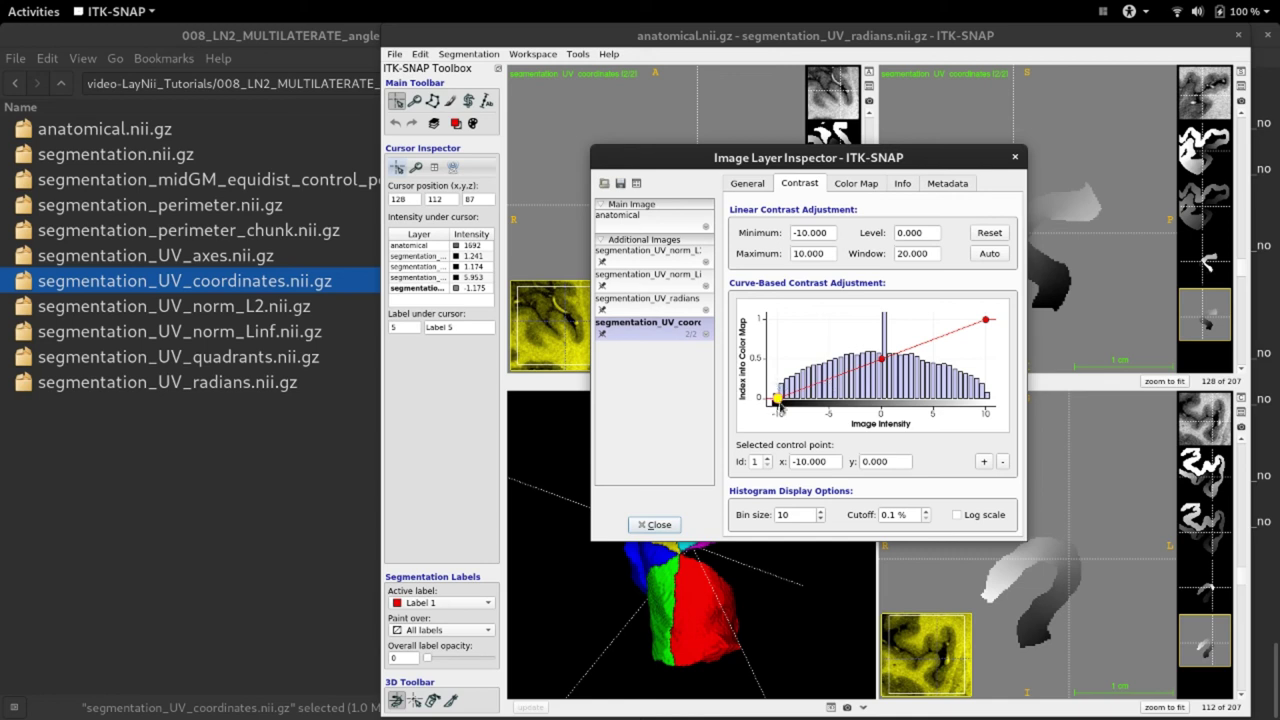
key("Escape")
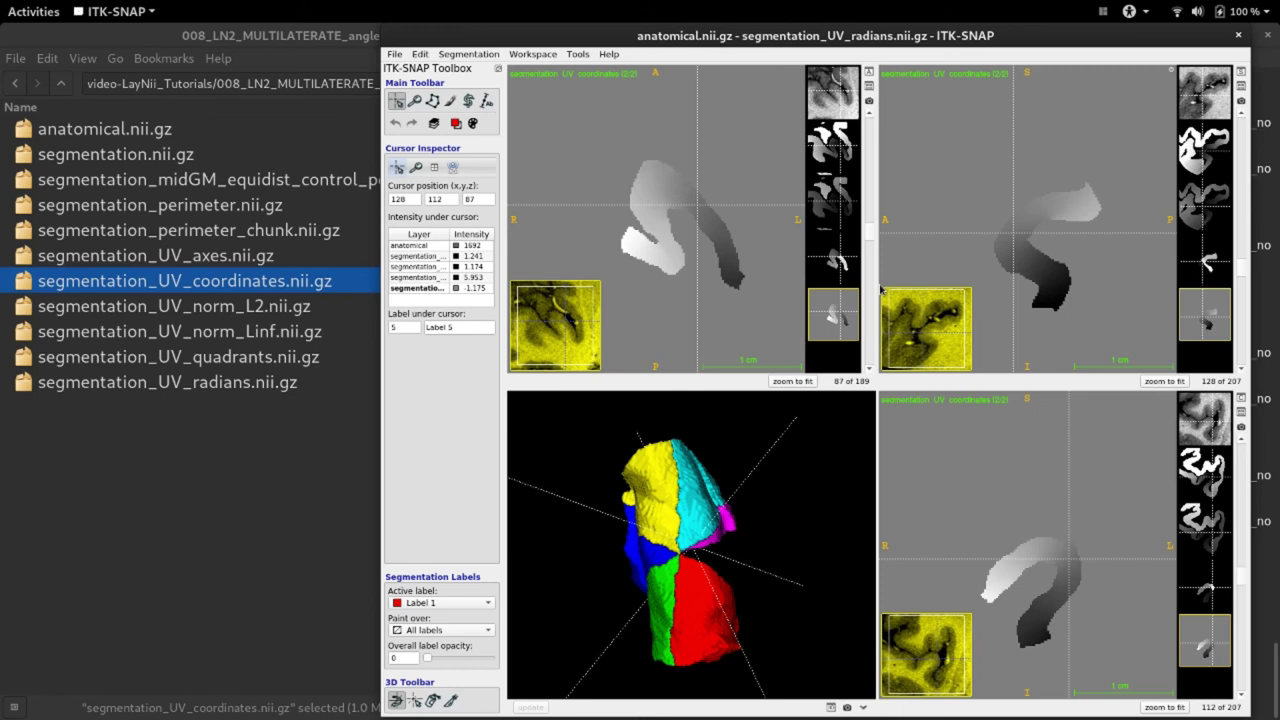
- Set the coordinates layer's Multi-Component Display to Mag
right_click(848, 300)
mouse_move(1036, 392)
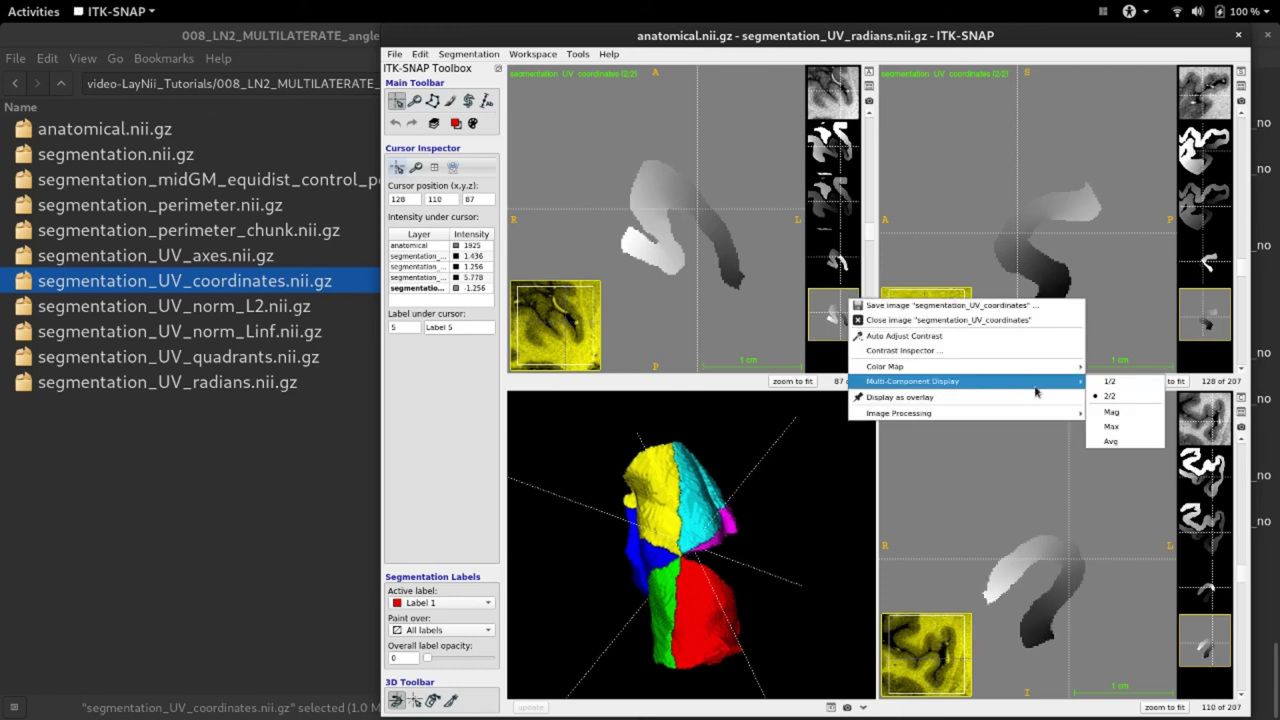
left_click(1123, 416)
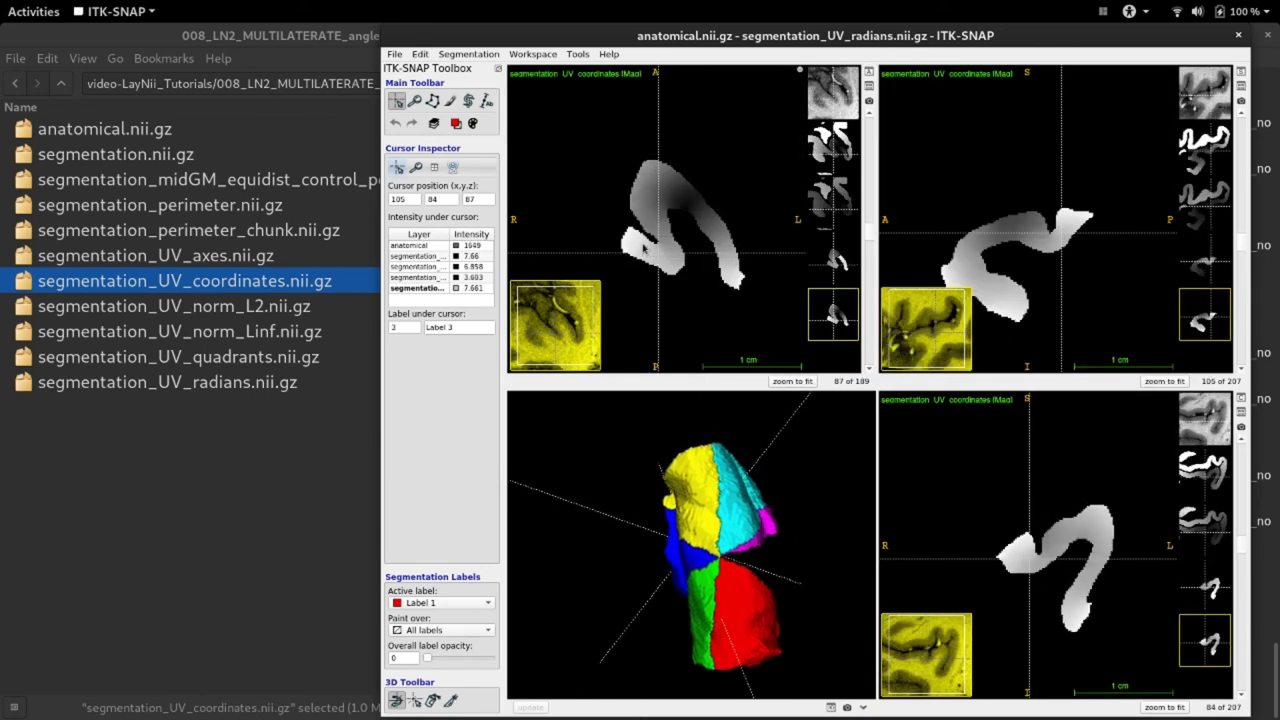
- Compare with the UV_norm_L2 layer, then return to the coordinates Mag layer
left_click(832, 145)
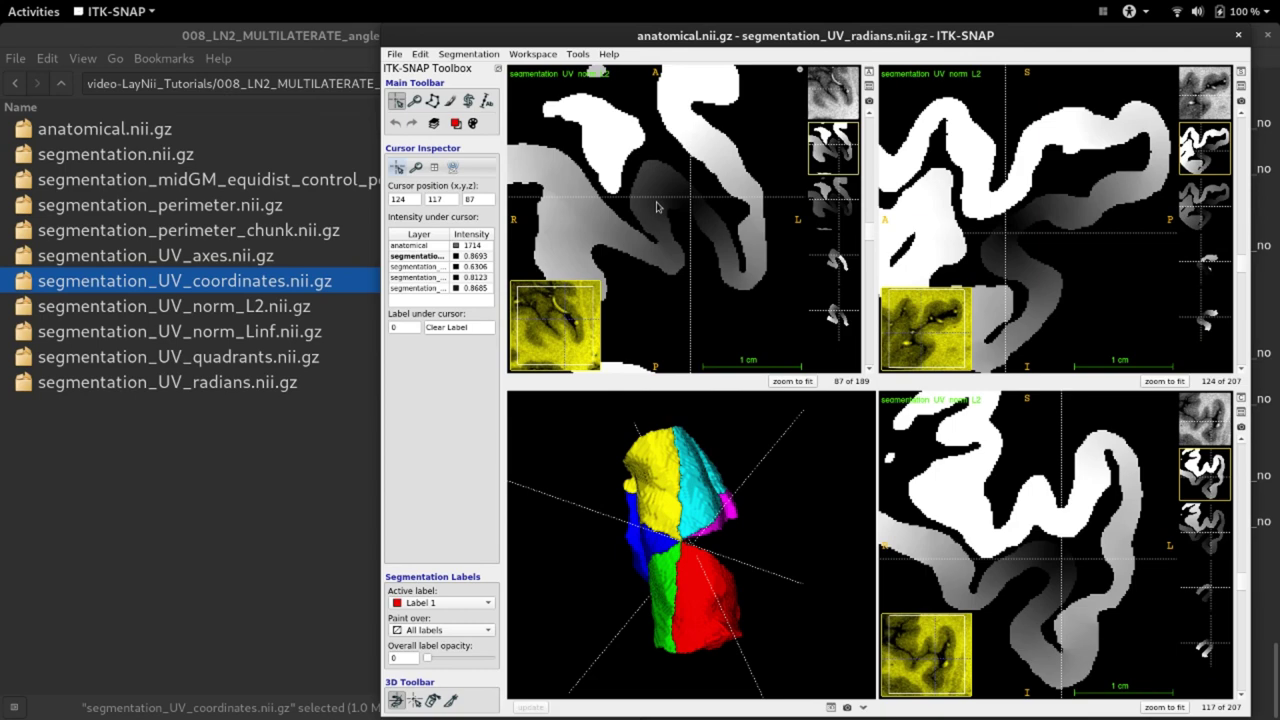
key("bracketright")
key("bracketright")
key("bracketright")
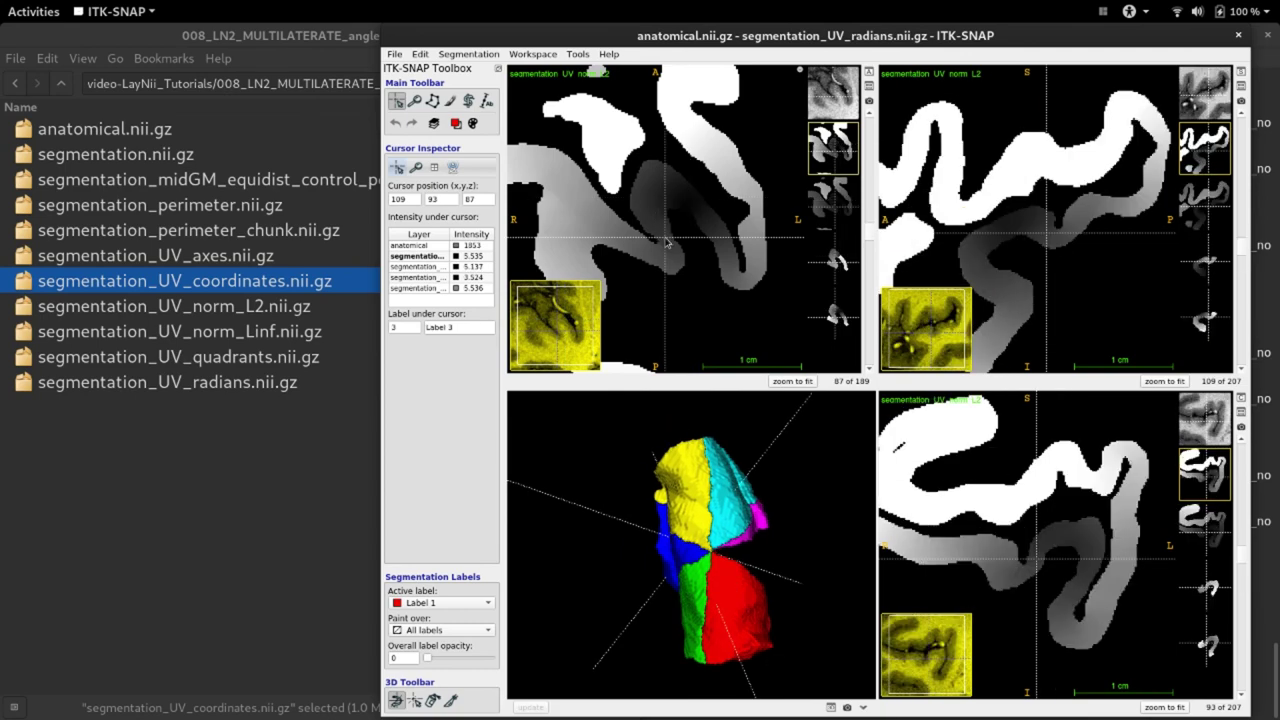
left_click(700, 212)
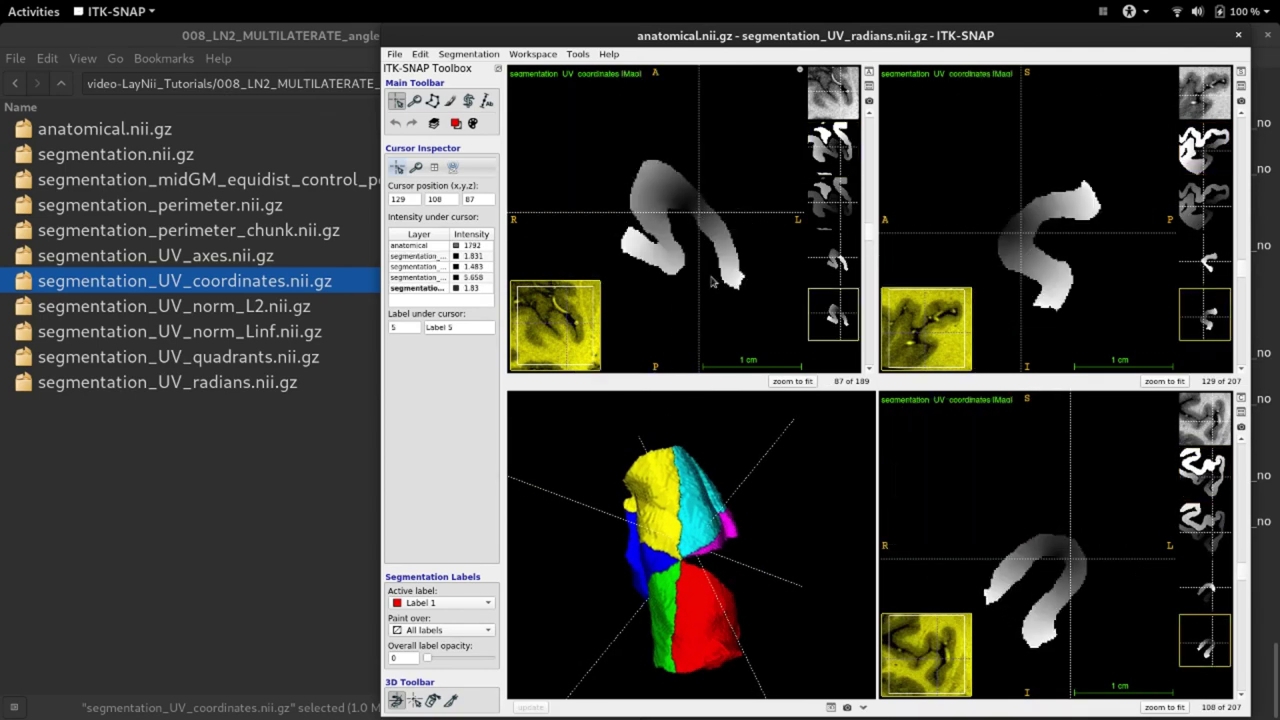